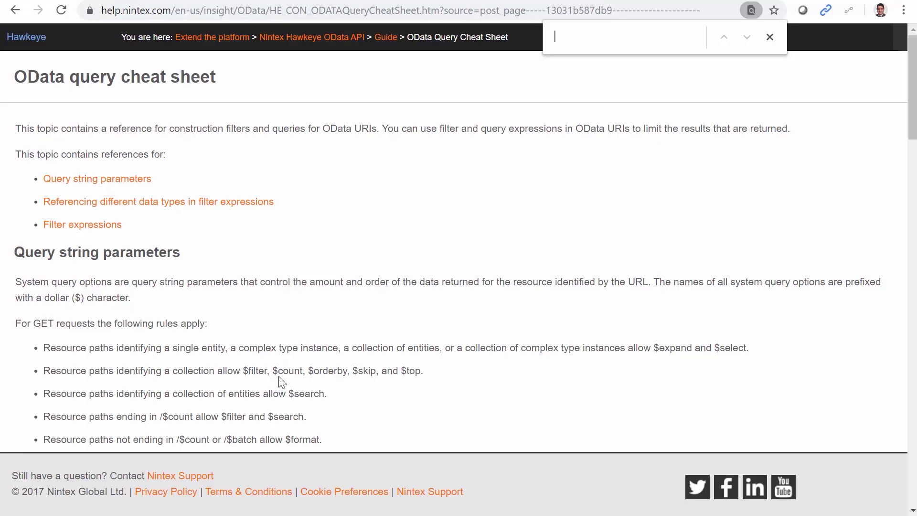
# Read down the Nintex cheat sheet to the filter expressions table (eq, ne, gt, lt, ge, le, And, Or).
pyautogui.scroll(-4, 284, 375)
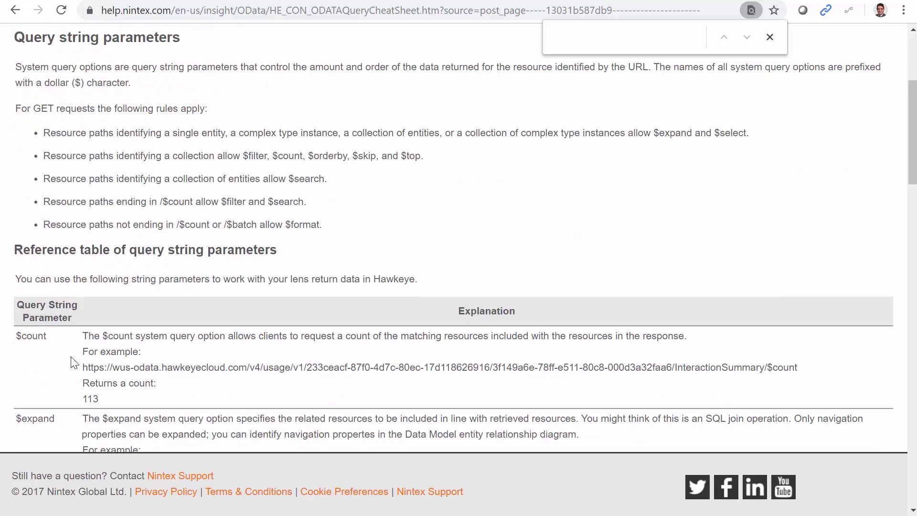
pyautogui.scroll(-9, 165, 400)
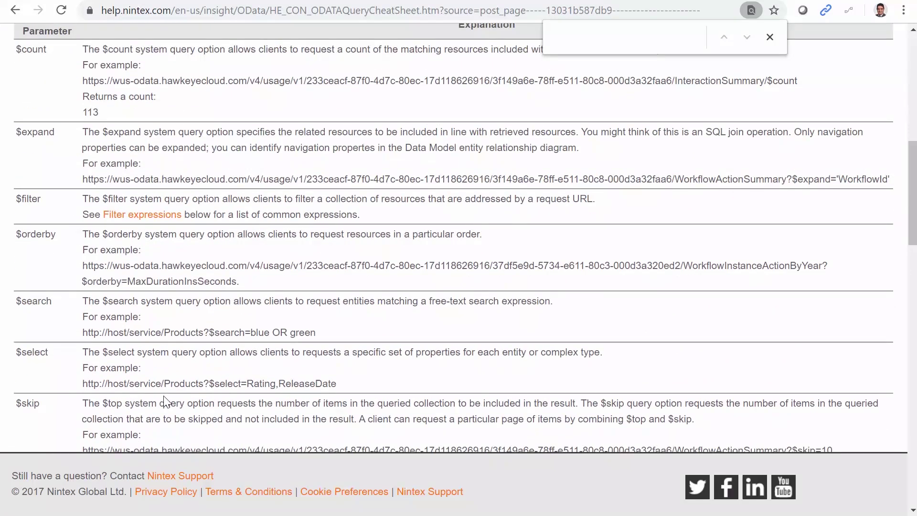
pyautogui.scroll(-3, 165, 399)
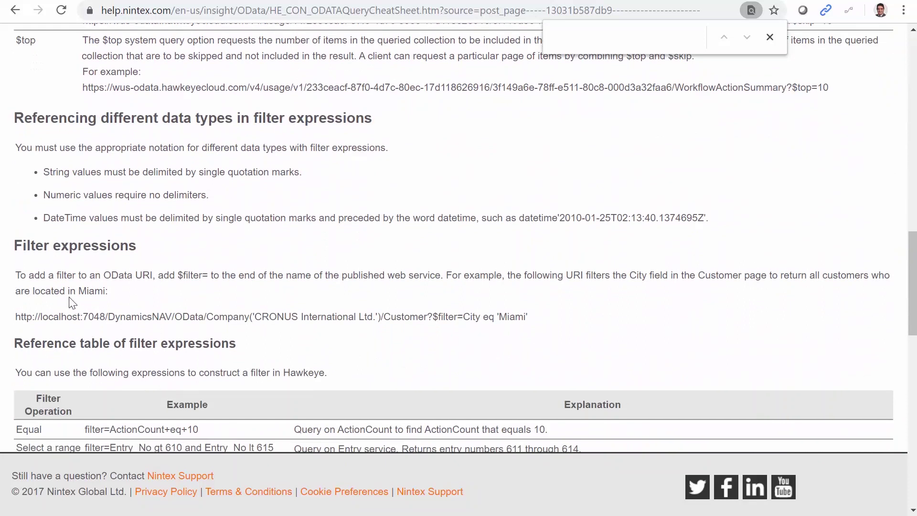
pyautogui.moveTo(14, 246); pyautogui.dragTo(108, 292)
pyautogui.scroll(-5, 262, 403)
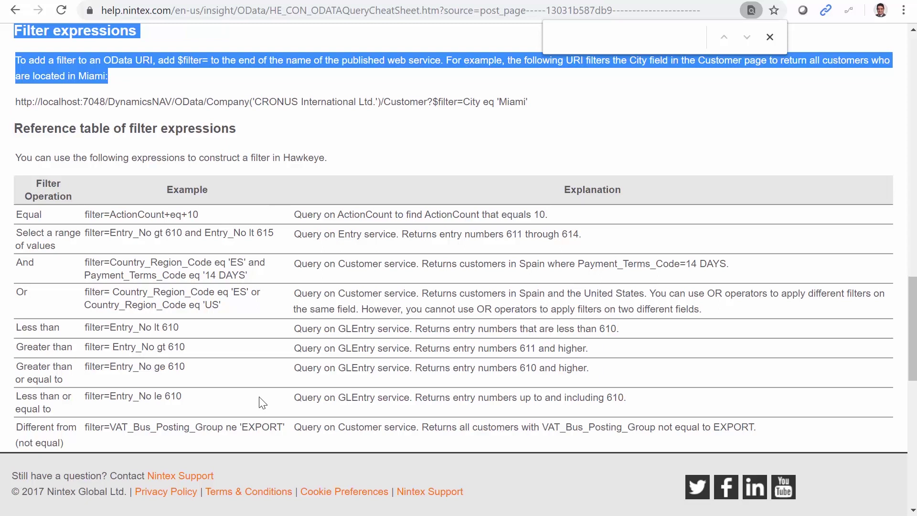
# Switch to the SharePoint Products list to review its categories and unit prices.
pyautogui.click(264, 3)
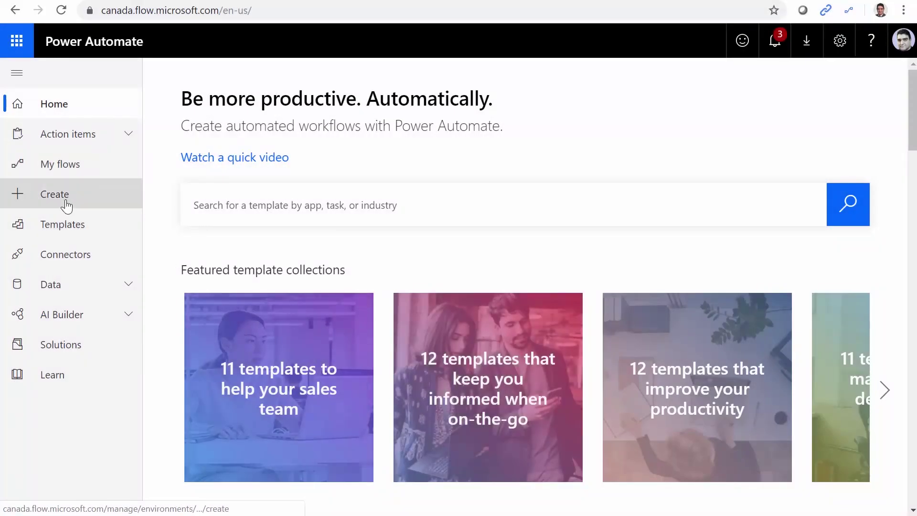
# Create an instant flow named ODataSharePointDemo using the Manually trigger a flow trigger.
pyautogui.click(66, 206)
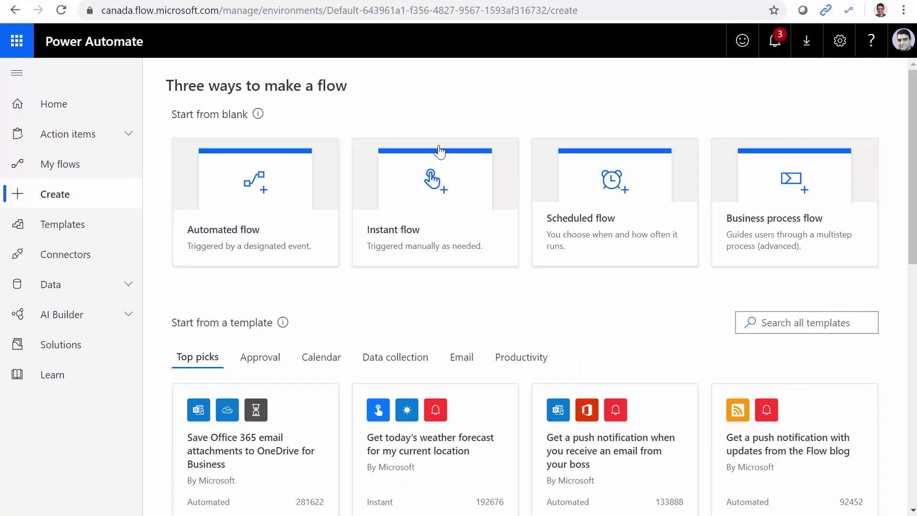
pyautogui.click(442, 238)
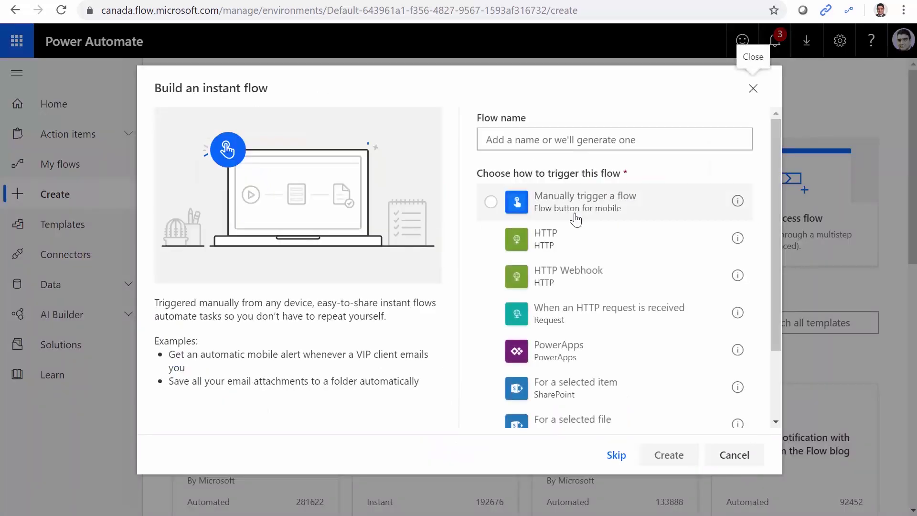
pyautogui.click(492, 202)
pyautogui.click(548, 142)
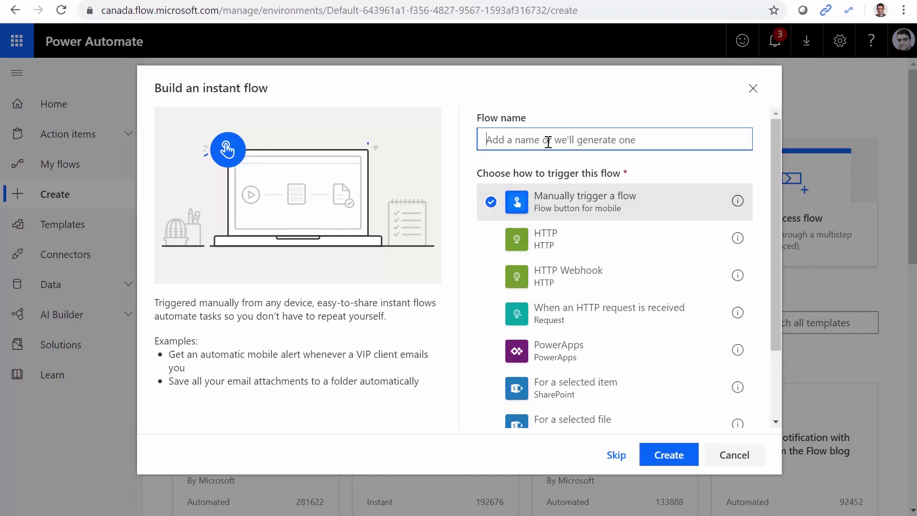
pyautogui.write('OData')
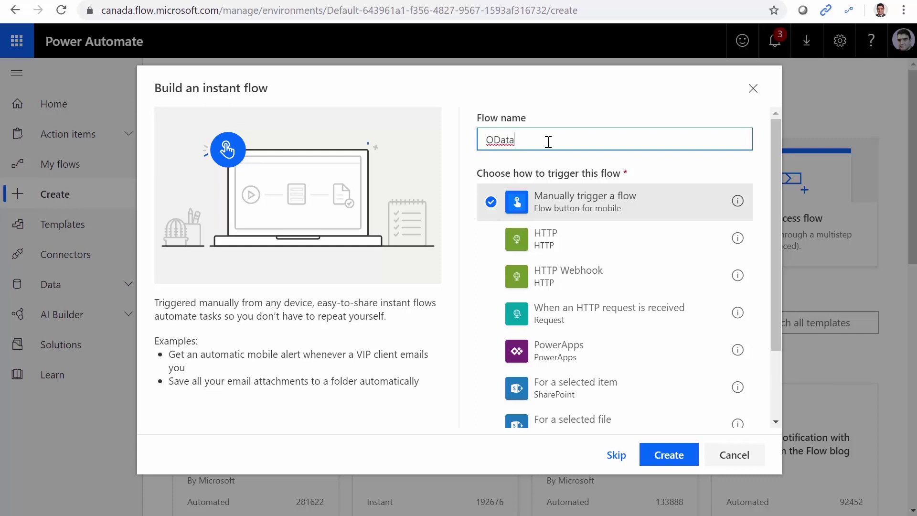
pyautogui.write('SharePointDemo')
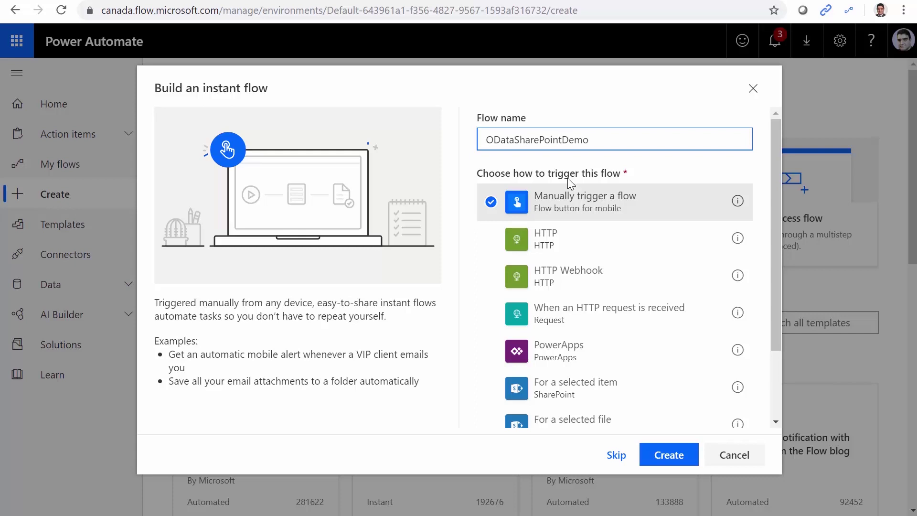
pyautogui.click(668, 458)
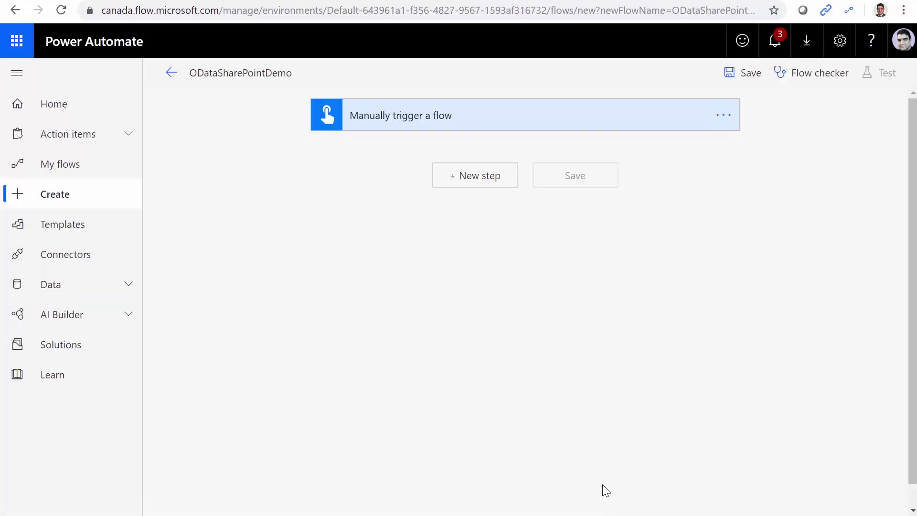
# After rechecking the SharePoint list, add a text input named Category to the manual trigger.
pyautogui.click(325, 3)
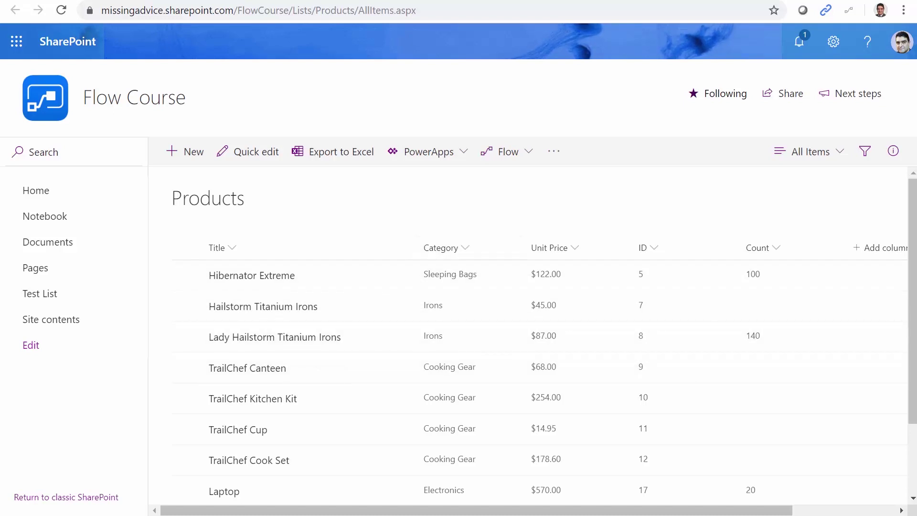
pyautogui.click(91, 3)
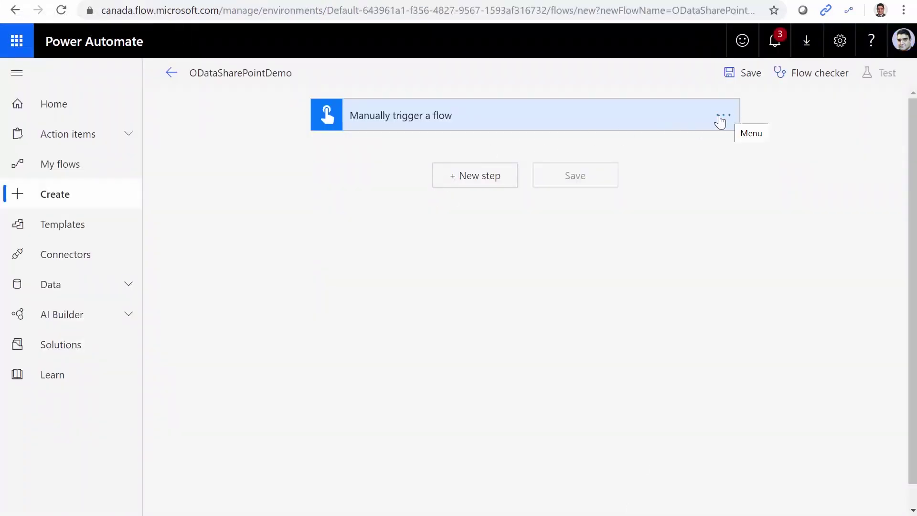
pyautogui.click(462, 121)
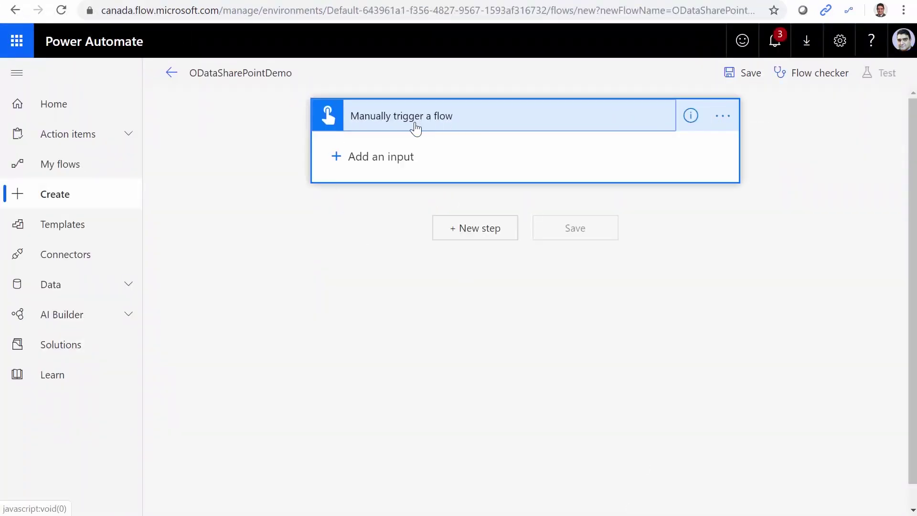
pyautogui.click(334, 157)
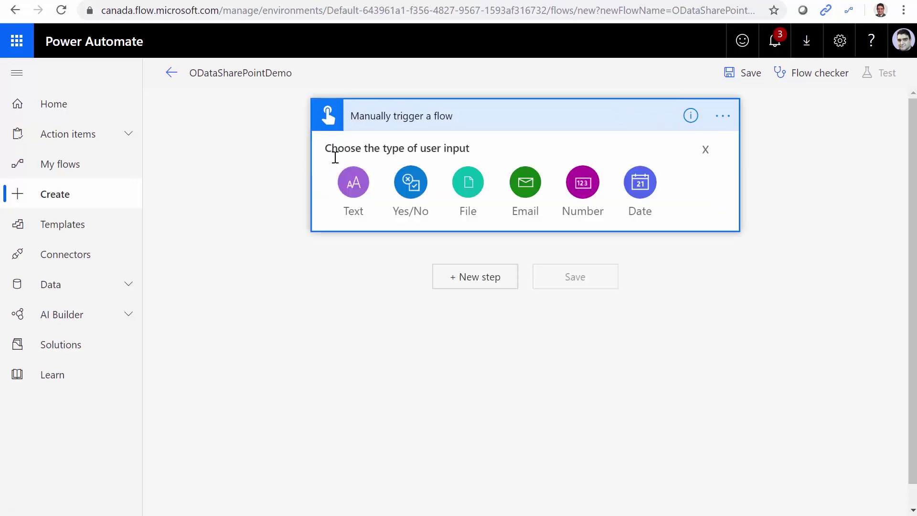
pyautogui.click(354, 185)
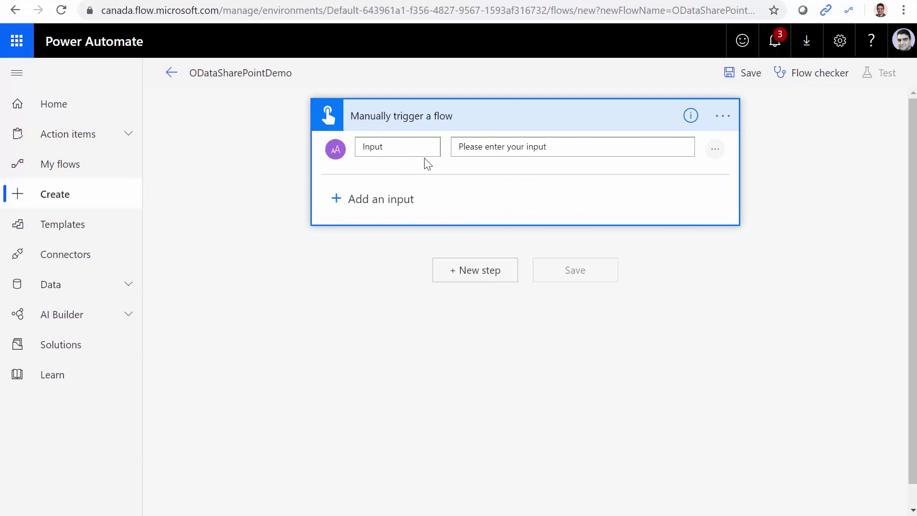
pyautogui.write('Category')
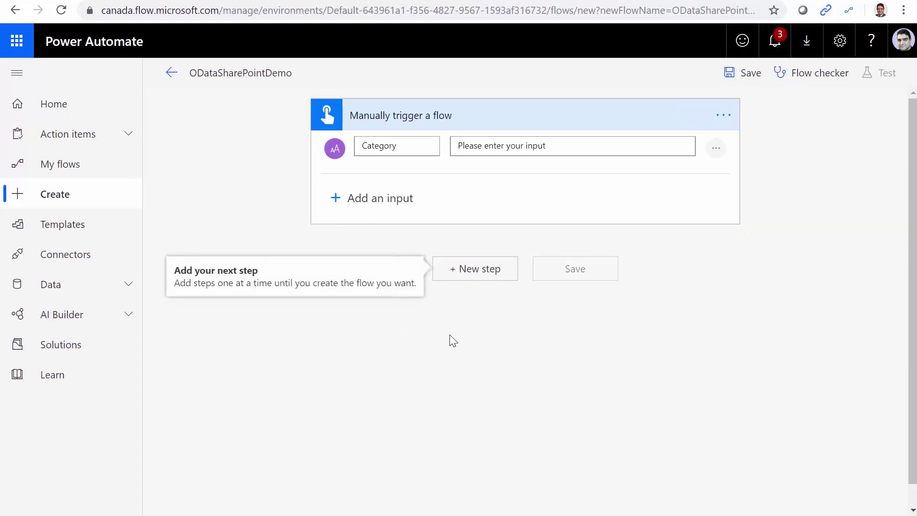
# Add a SharePoint Get items action as a new step after the trigger.
pyautogui.click(495, 275)
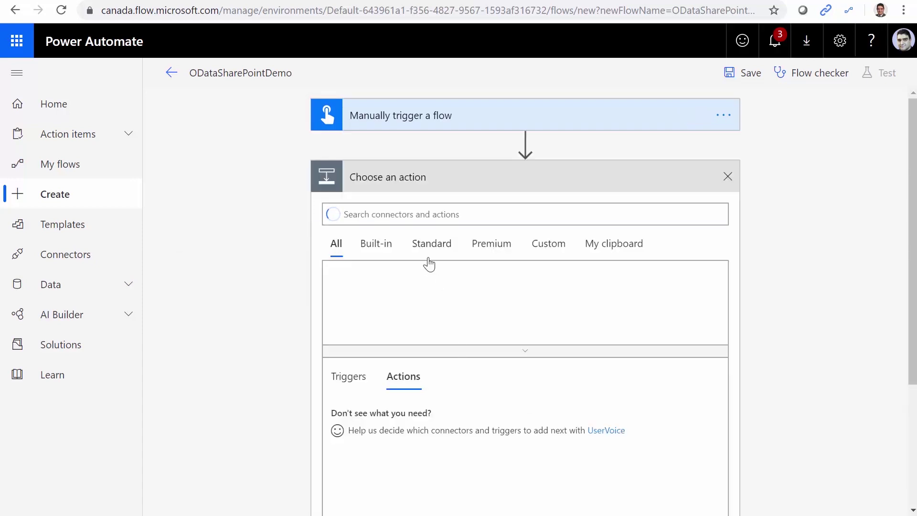
pyautogui.click(411, 218)
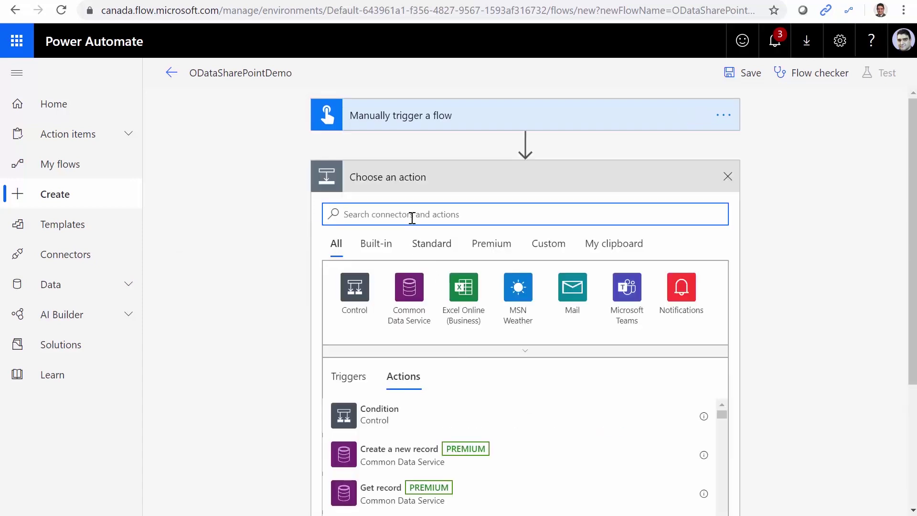
pyautogui.write('Sharepoint')
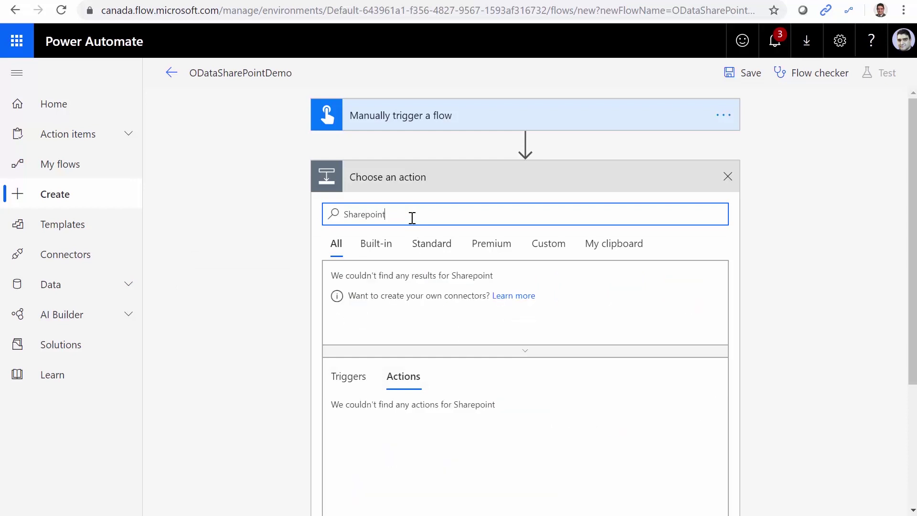
pyautogui.click(356, 288)
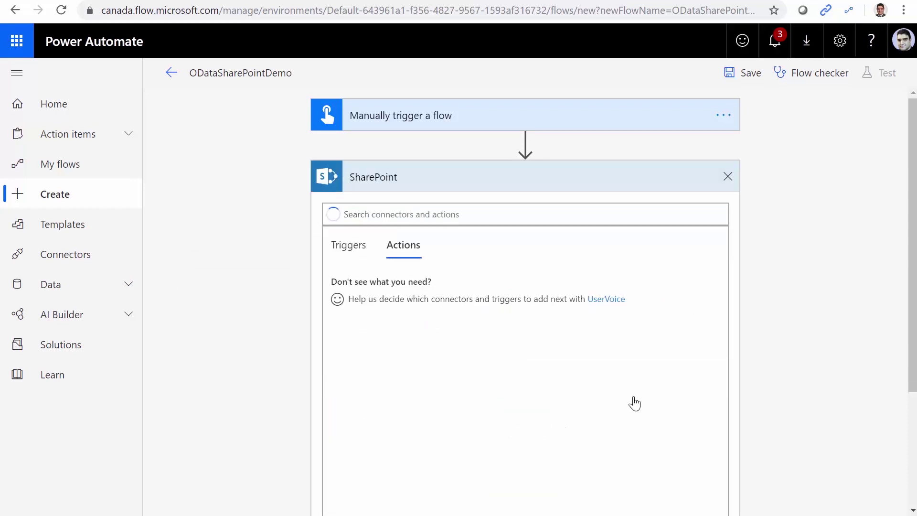
pyautogui.click(456, 218)
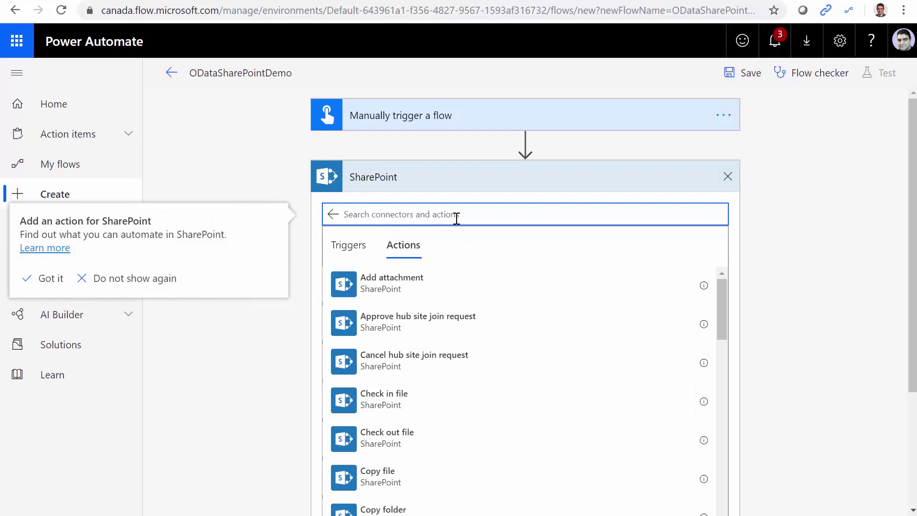
pyautogui.write('Get Items')
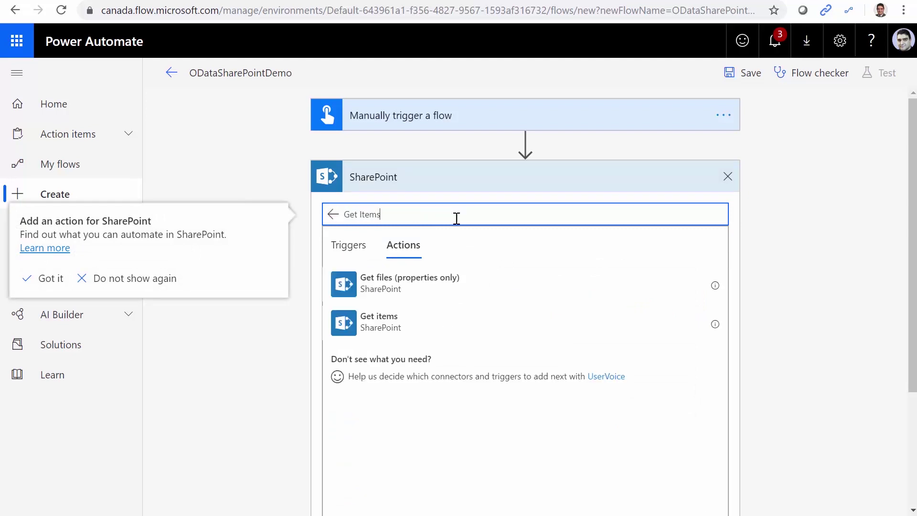
pyautogui.click(368, 330)
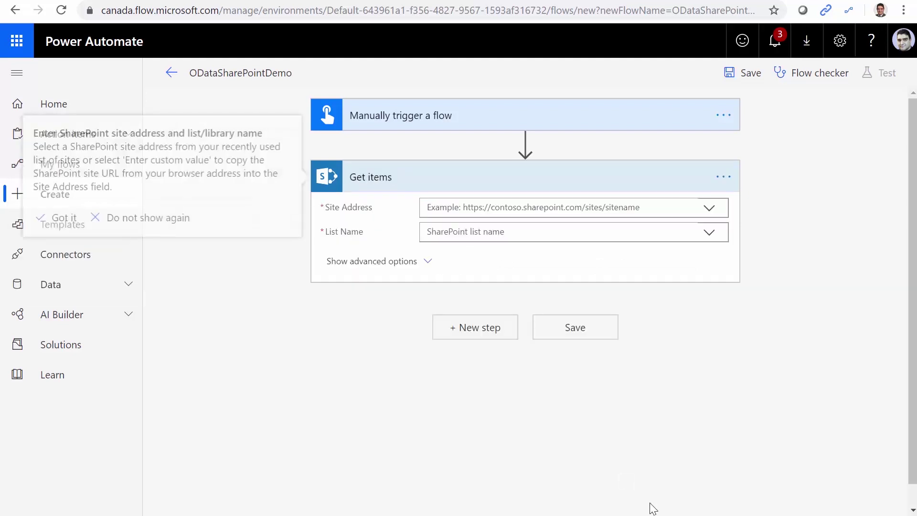
# Point Get items at the Flow Course site and its Products list, then view that list.
pyautogui.click(711, 208)
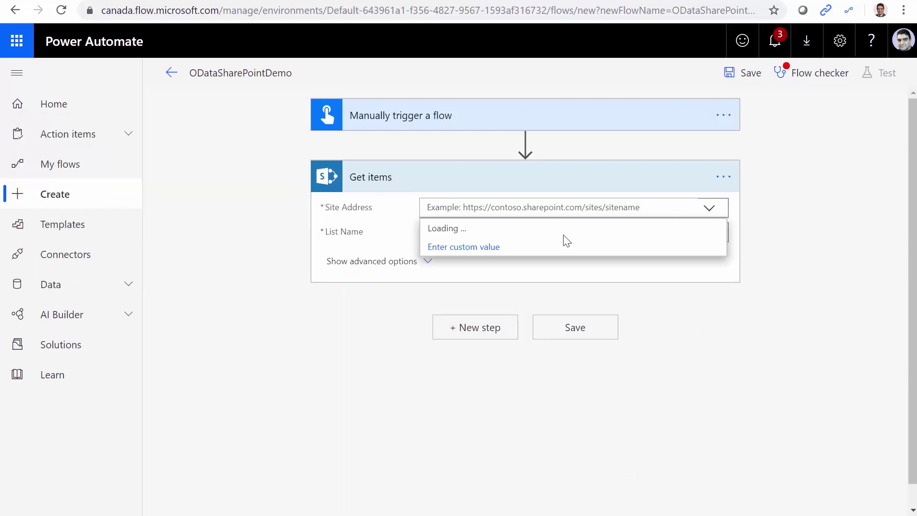
pyautogui.click(589, 271)
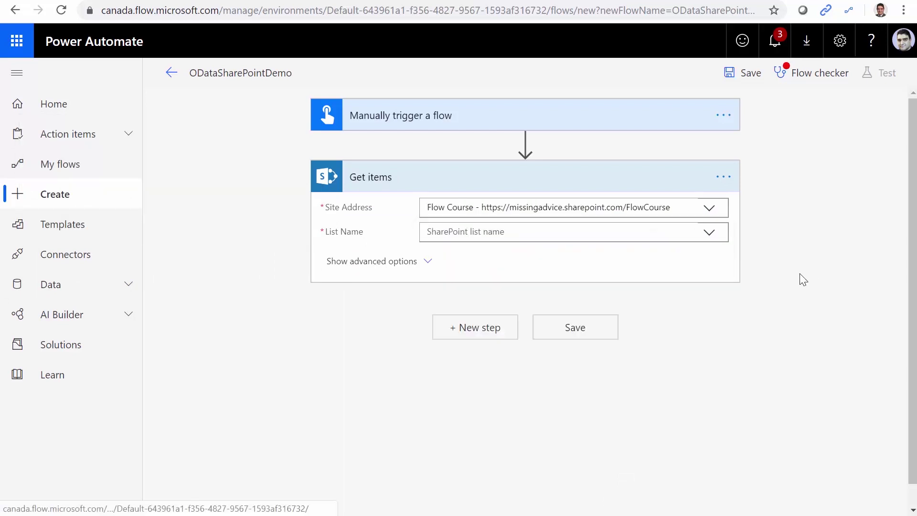
pyautogui.click(709, 235)
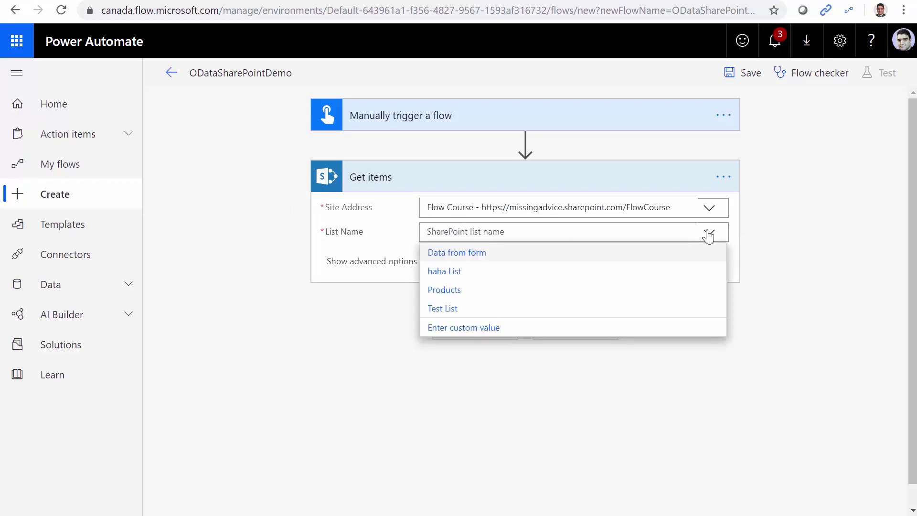
pyautogui.click(454, 291)
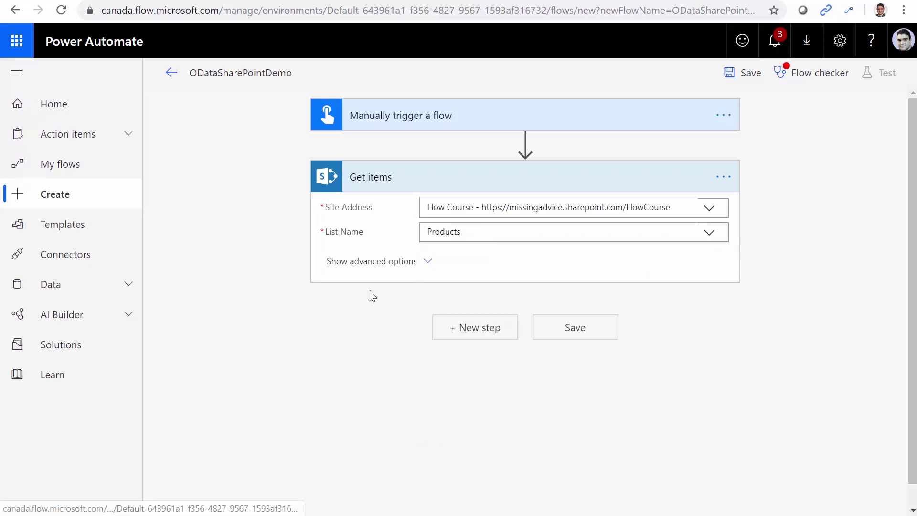
pyautogui.click(361, 2)
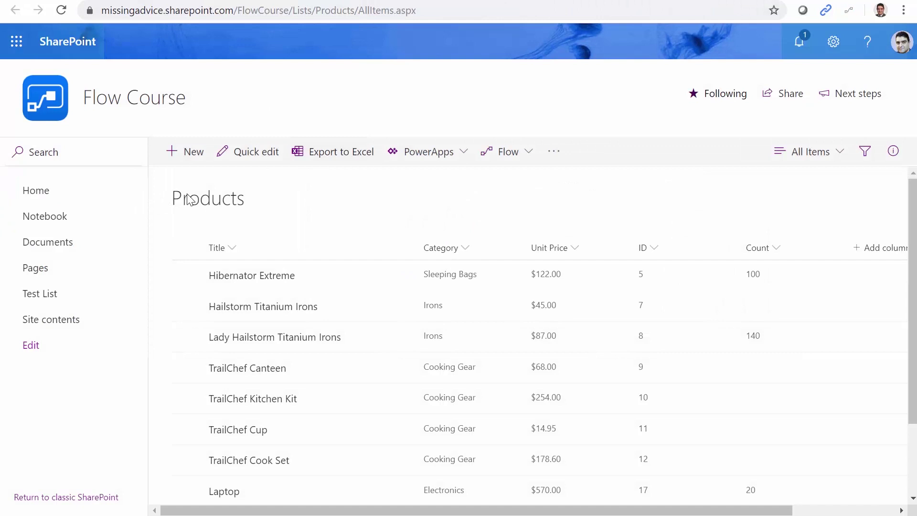
# Reveal Get items' advanced options and focus Filter Query, checking the Products columns in SharePoint.
pyautogui.hotkey('ctrl', 'shift', 'Tab')
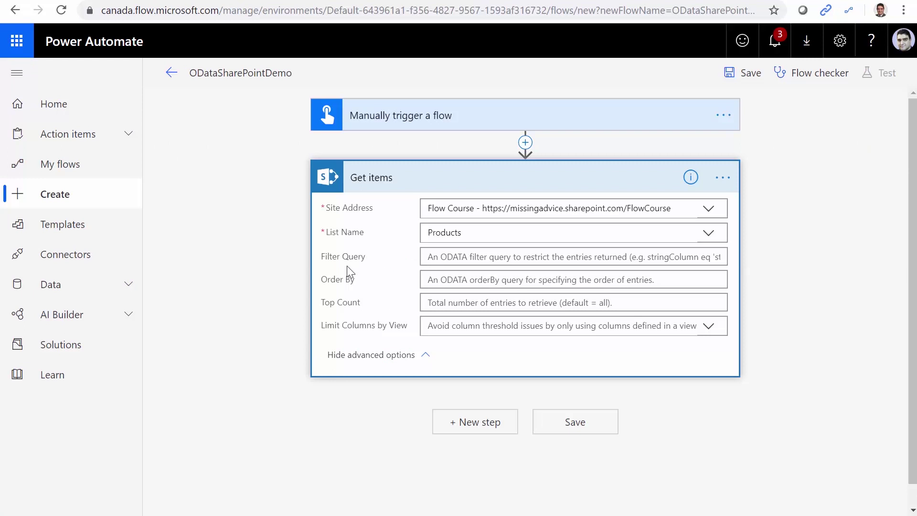
pyautogui.click(437, 258)
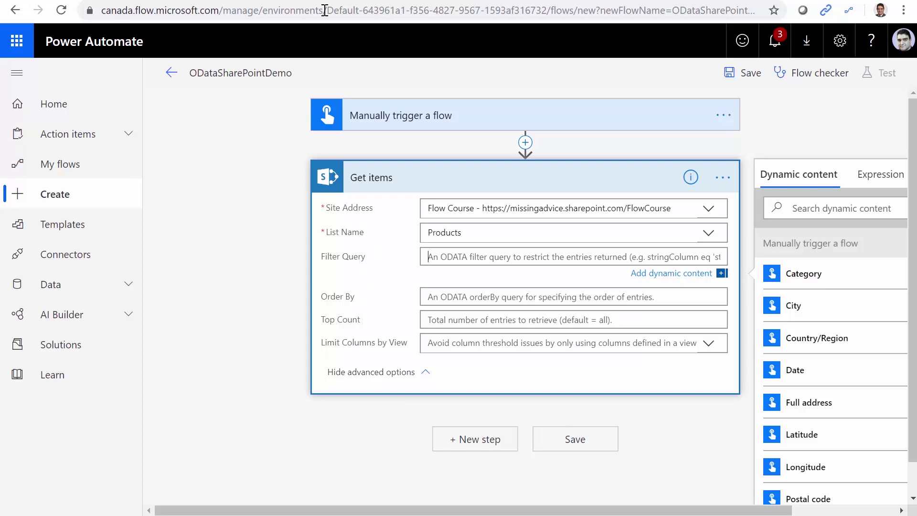
pyautogui.click(215, 0)
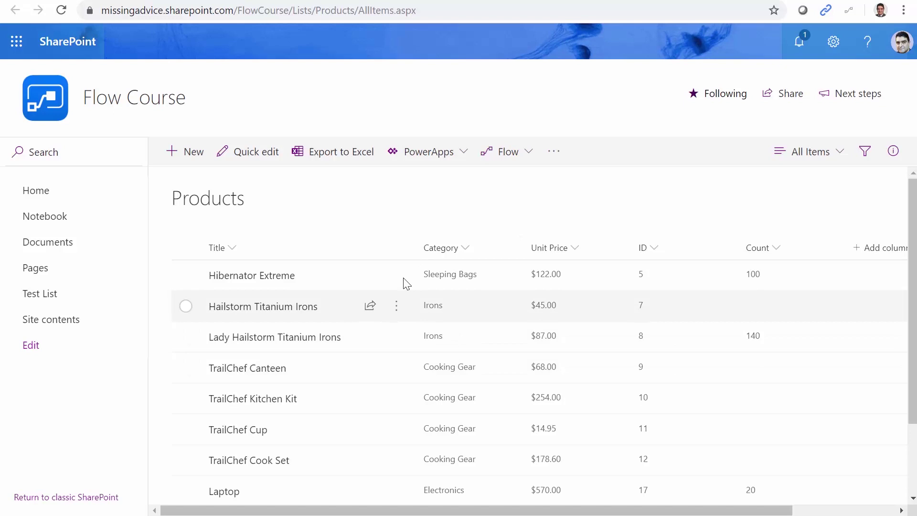
pyautogui.click(71, 2)
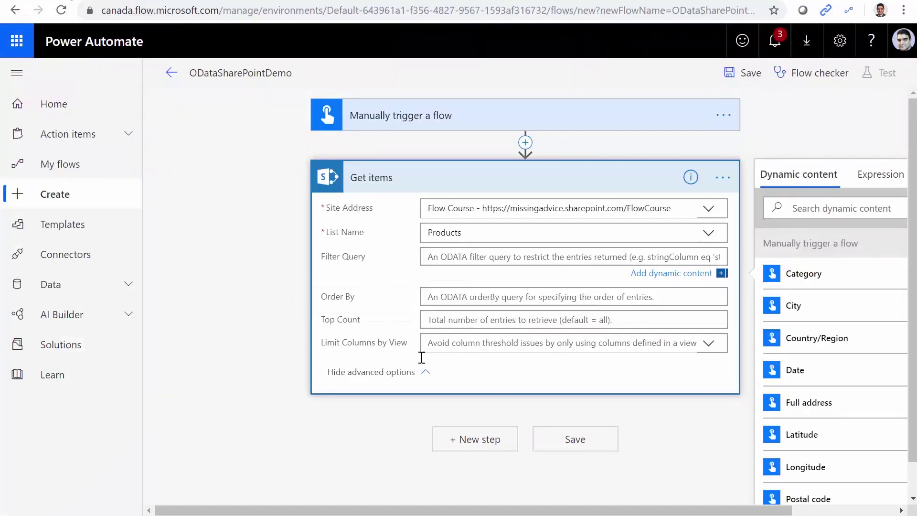
pyautogui.click(368, 1)
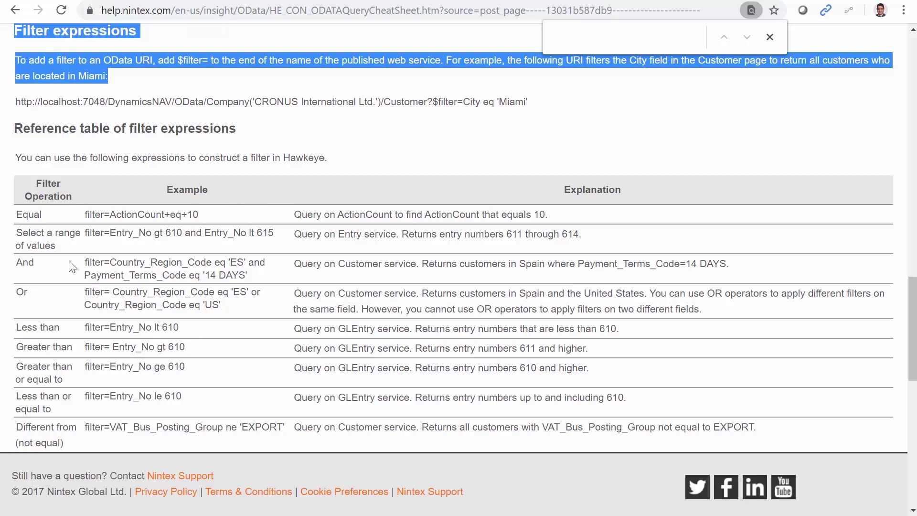
pyautogui.click(40, 226)
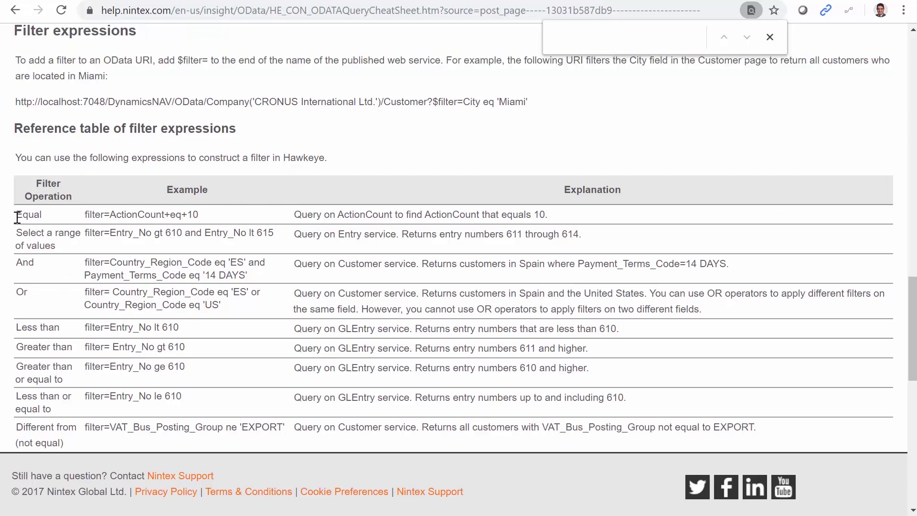
pyautogui.moveTo(17, 215); pyautogui.dragTo(42, 215)
pyautogui.moveTo(110, 216); pyautogui.dragTo(165, 215)
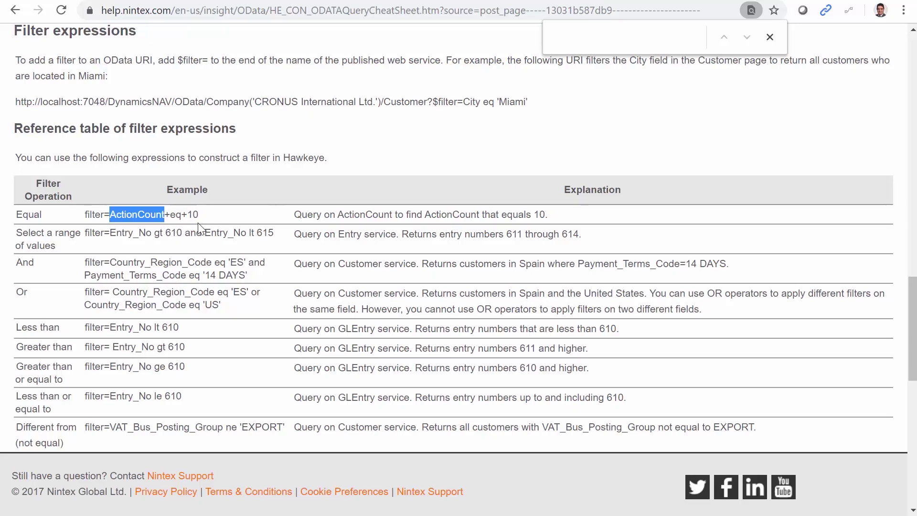
pyautogui.click(165, 220)
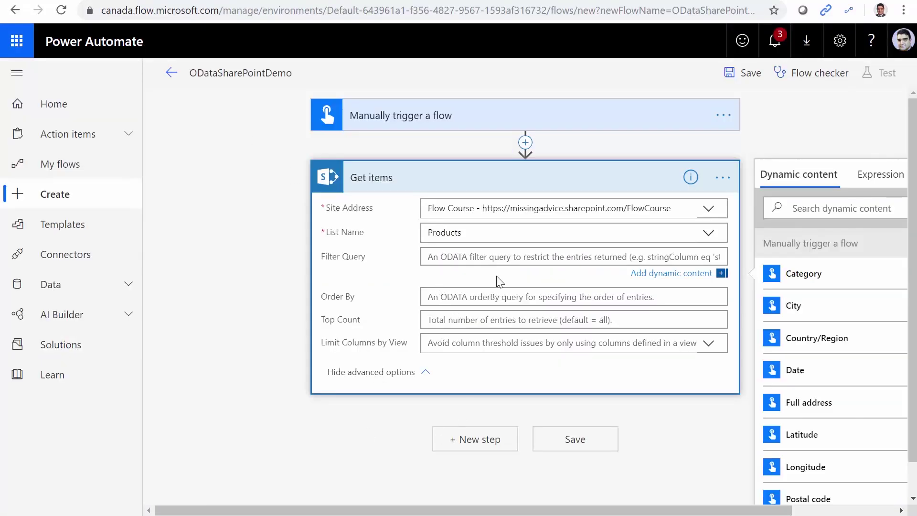
# Set the Filter Query to Category eq '<Category input>' and save the flow.
pyautogui.write("Category eq '")
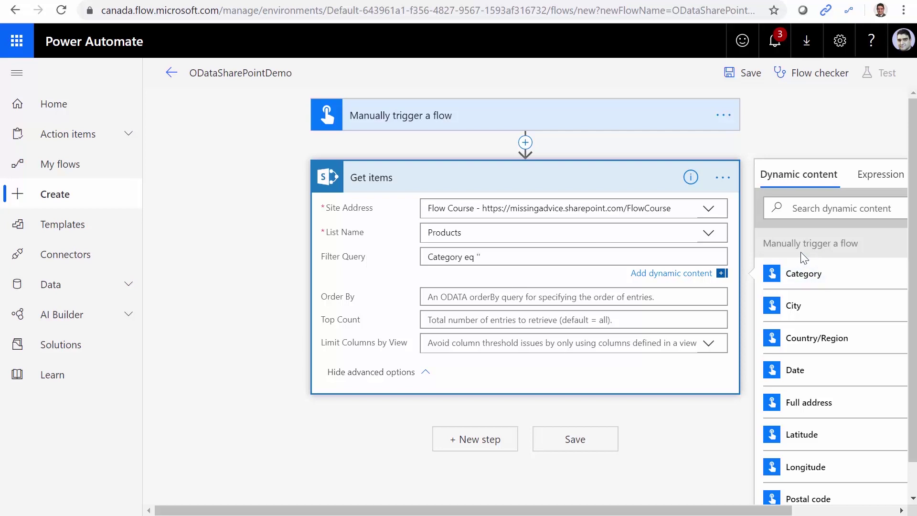
pyautogui.click(809, 282)
pyautogui.write("'")
pyautogui.click(579, 447)
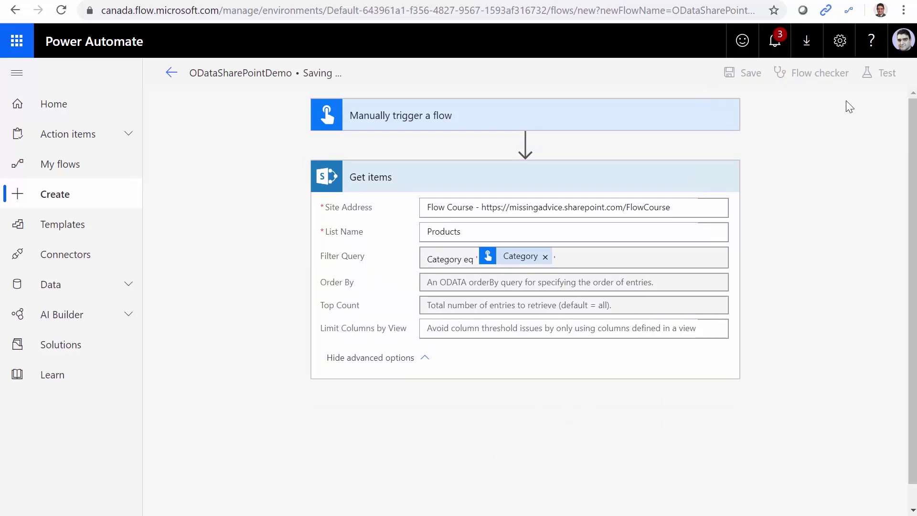
# Run a manual test of the flow with Electronics as the Category input.
pyautogui.click(881, 72)
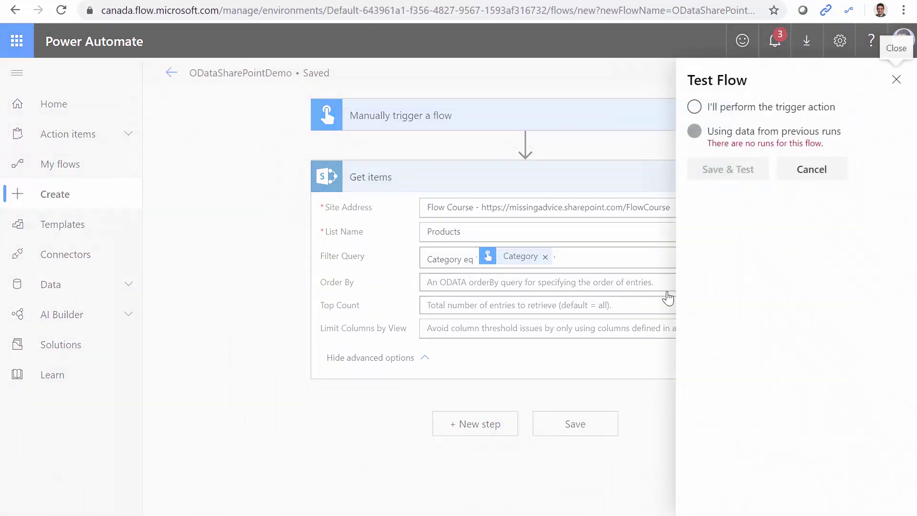
pyautogui.click(695, 106)
pyautogui.click(729, 169)
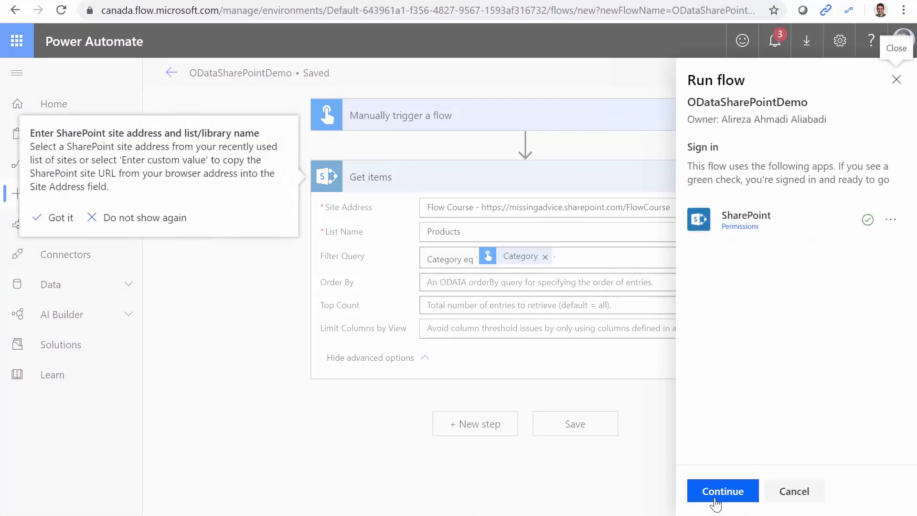
pyautogui.click(715, 499)
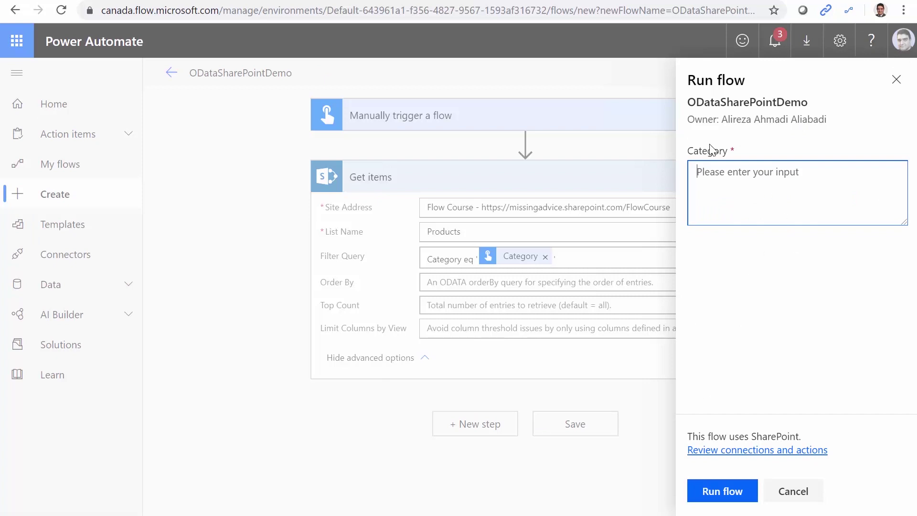
pyautogui.click(215, 0)
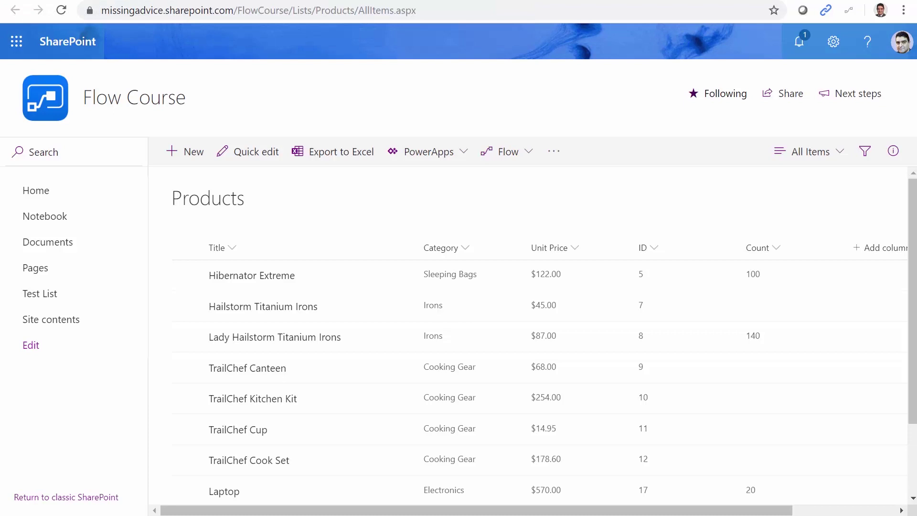
pyautogui.hotkey('ctrl', 'Tab')
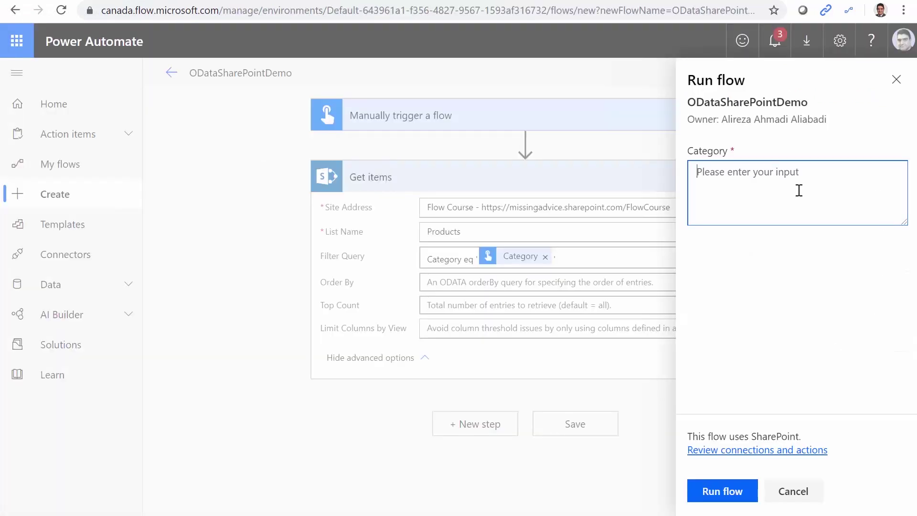
pyautogui.write('Electr')
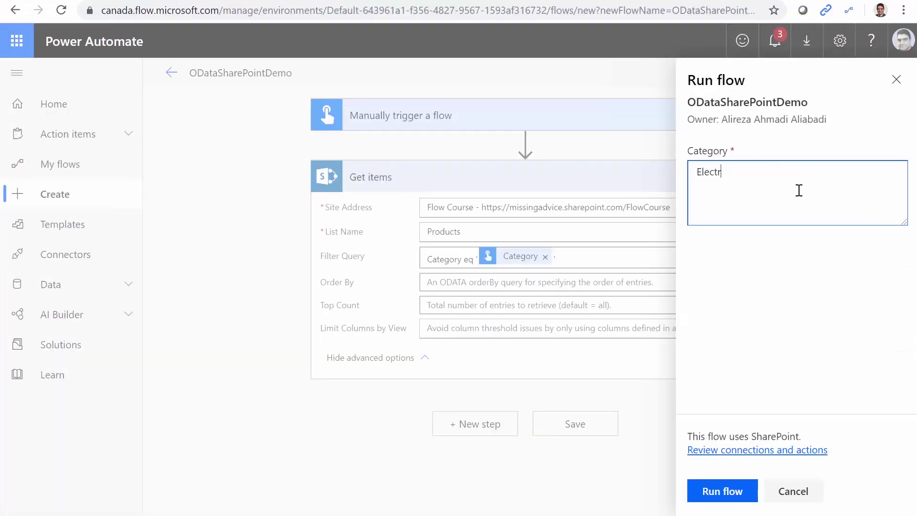
pyautogui.write('onics')
pyautogui.click(702, 492)
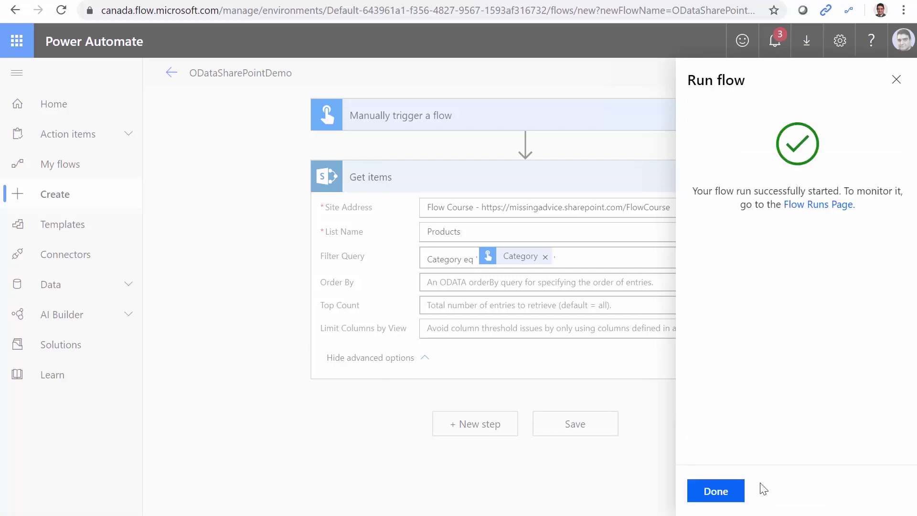
pyautogui.click(712, 493)
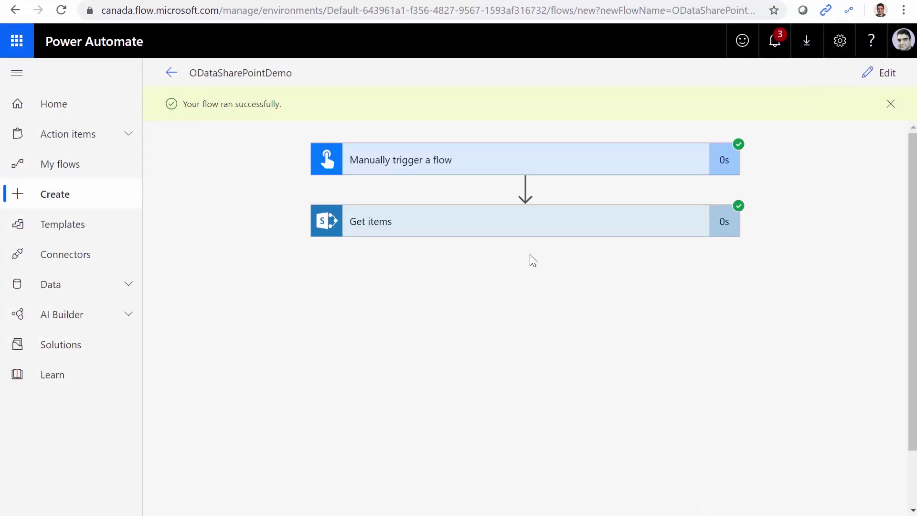
pyautogui.click(508, 231)
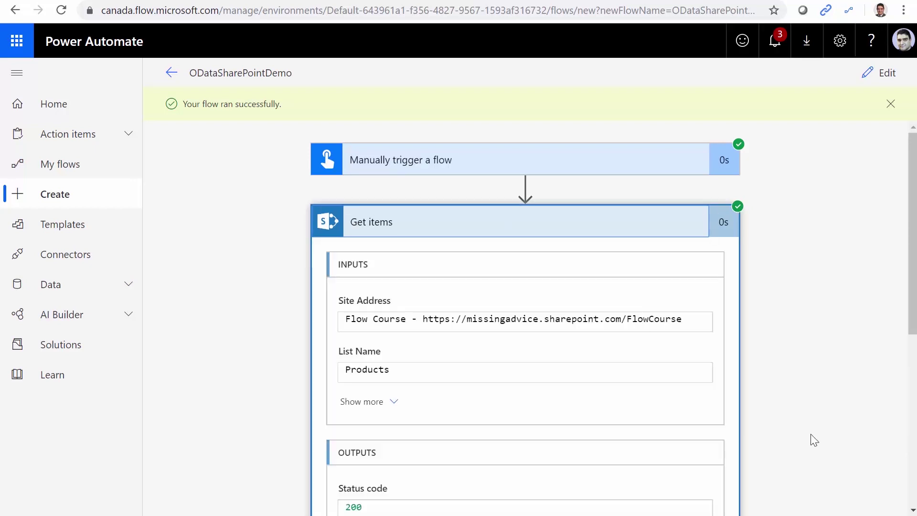
pyautogui.scroll(-7, 742, 433)
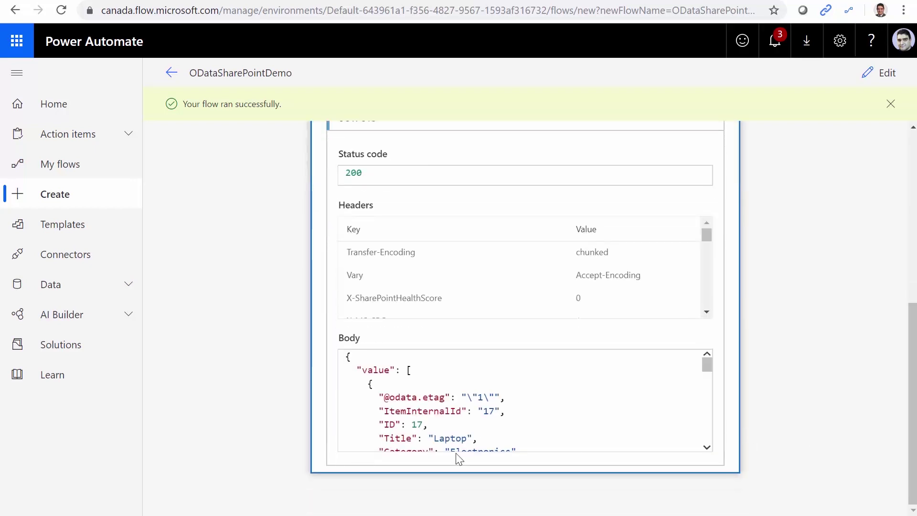
pyautogui.scroll(-1, 504, 429)
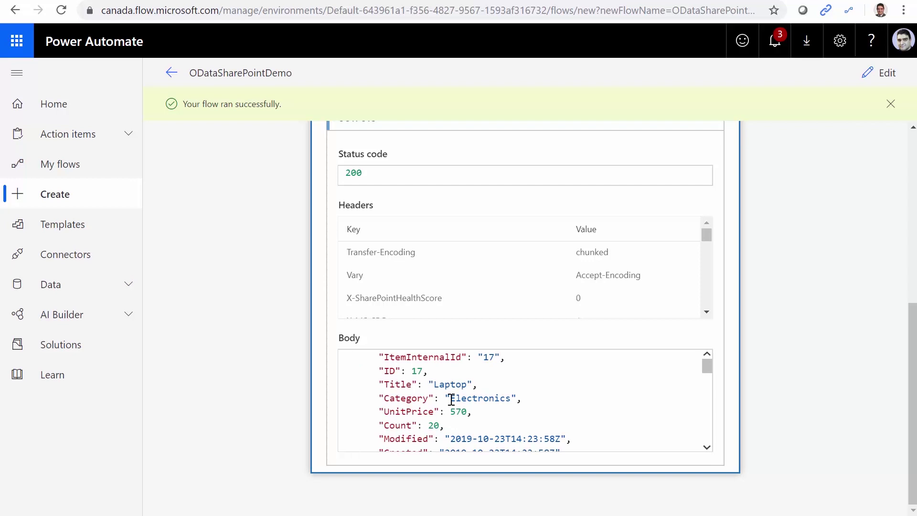
pyautogui.moveTo(451, 399); pyautogui.dragTo(513, 399)
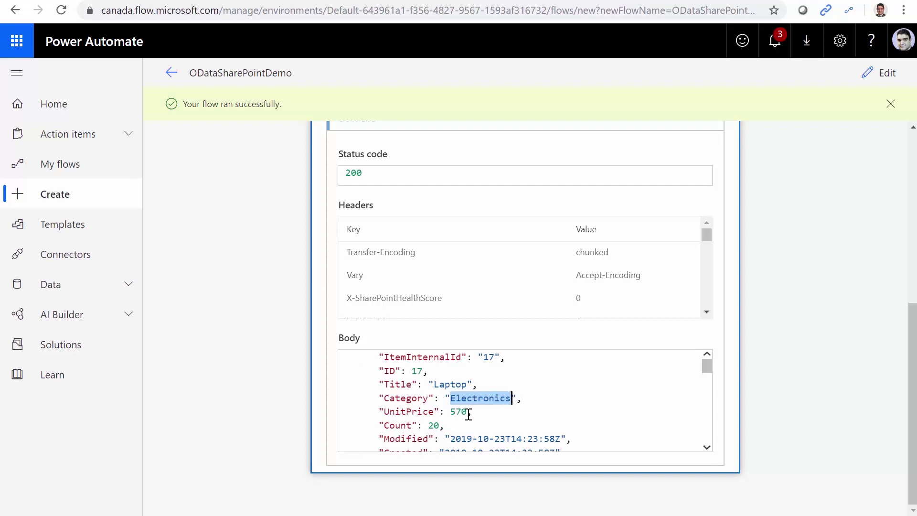
pyautogui.scroll(-15, 469, 414)
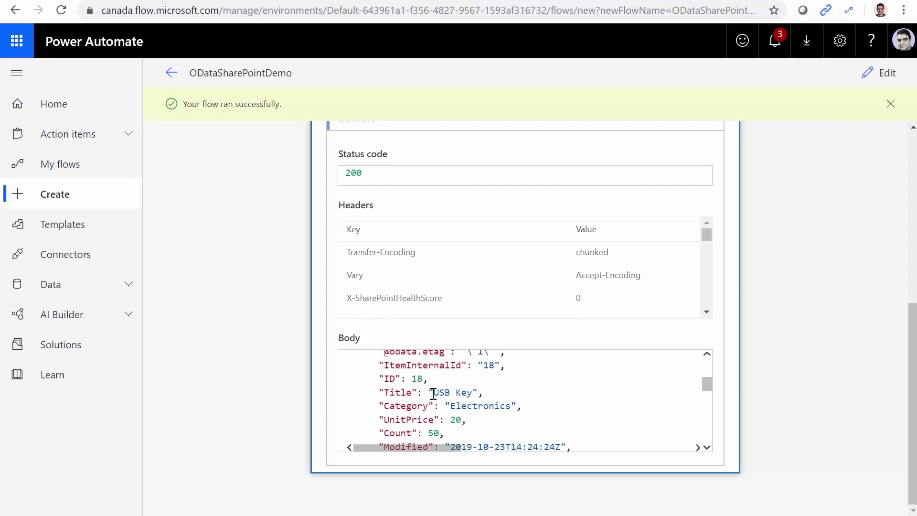
pyautogui.moveTo(436, 392); pyautogui.dragTo(523, 406)
pyautogui.scroll(-10, 564, 425)
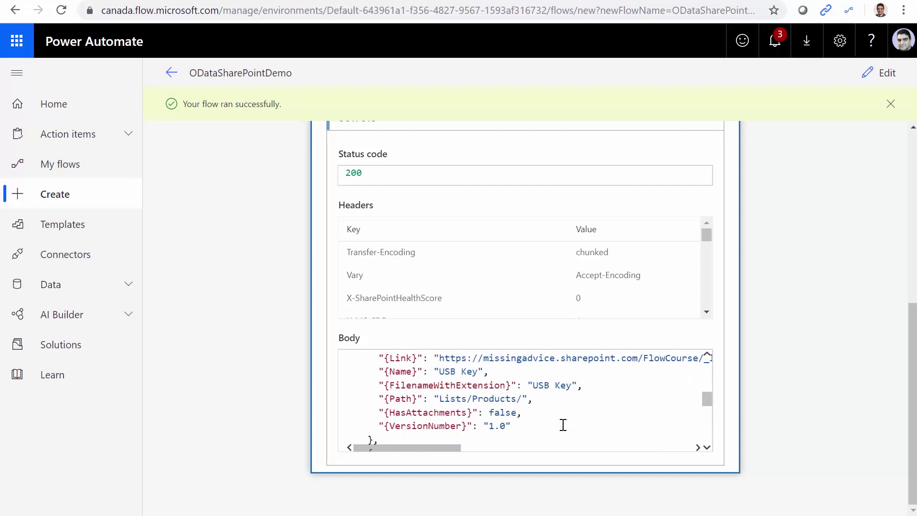
pyautogui.scroll(-3, 563, 426)
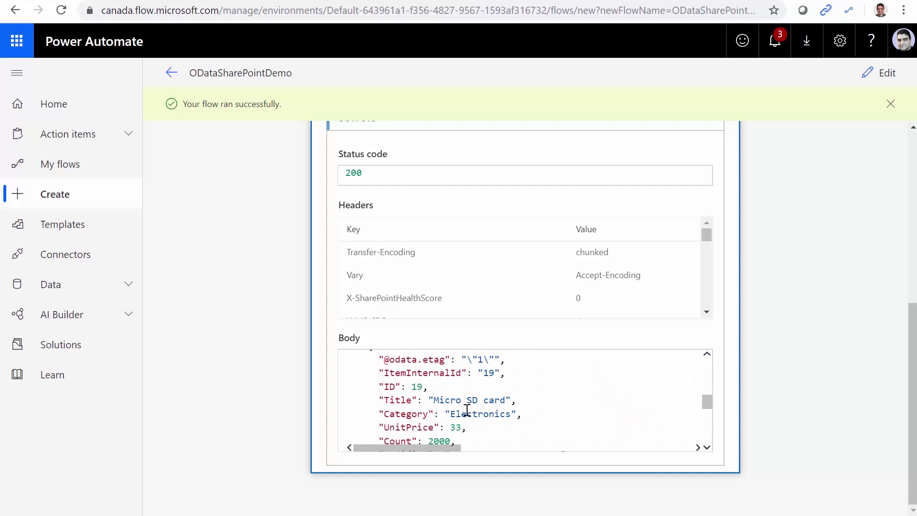
pyautogui.moveTo(441, 400); pyautogui.dragTo(501, 401)
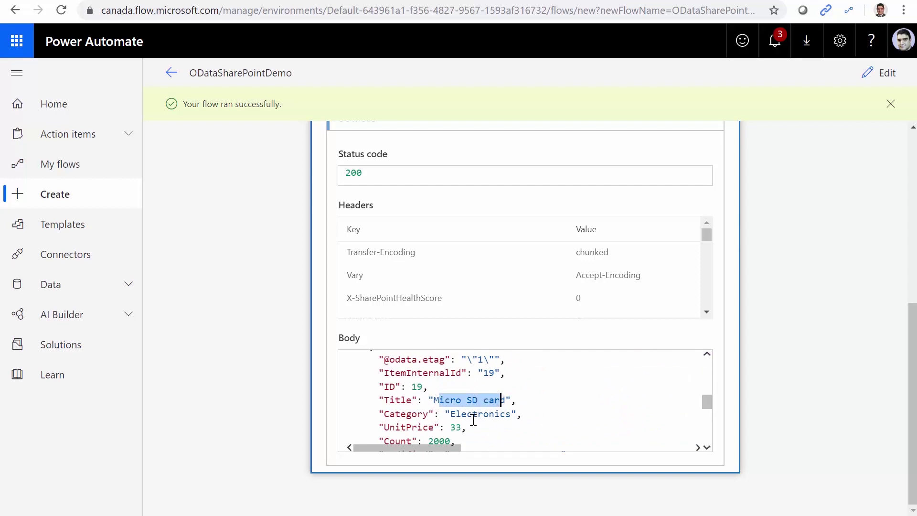
pyautogui.doubleClick(454, 414)
pyautogui.scroll(-5, 502, 436)
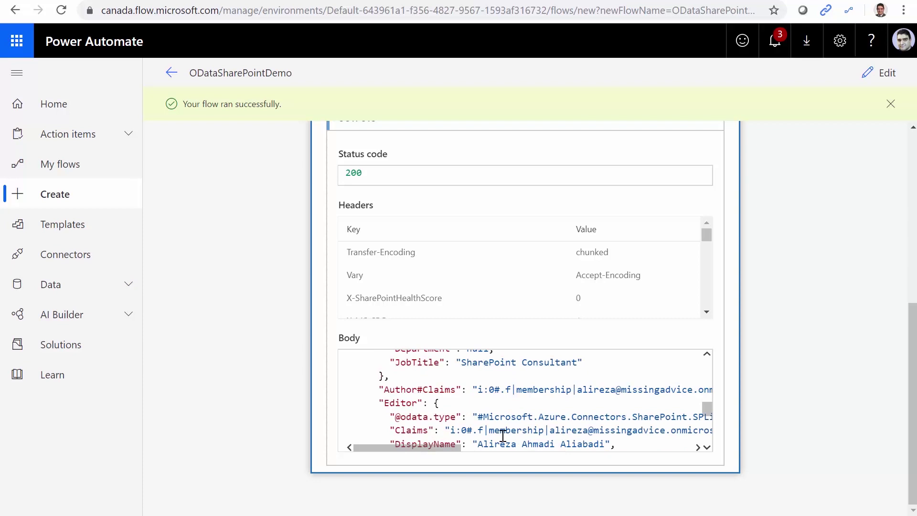
pyautogui.scroll(-2, 503, 437)
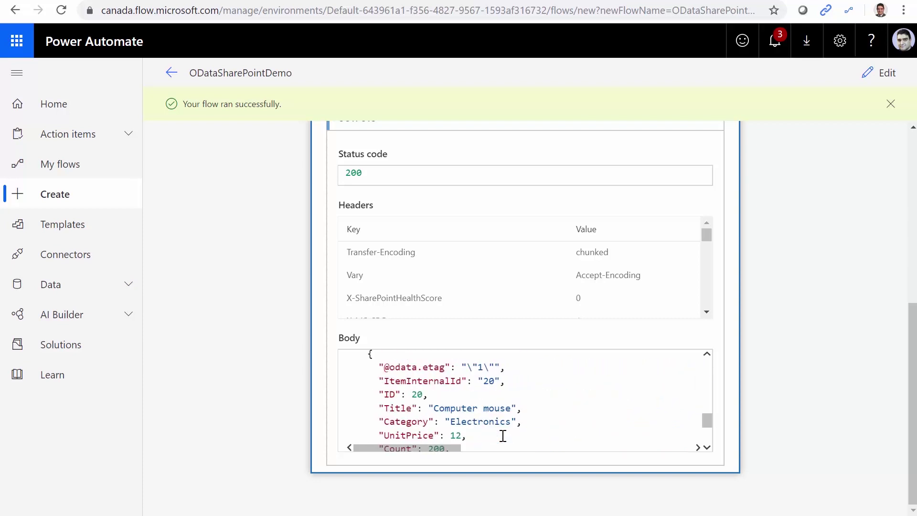
pyautogui.moveTo(439, 409); pyautogui.dragTo(495, 409)
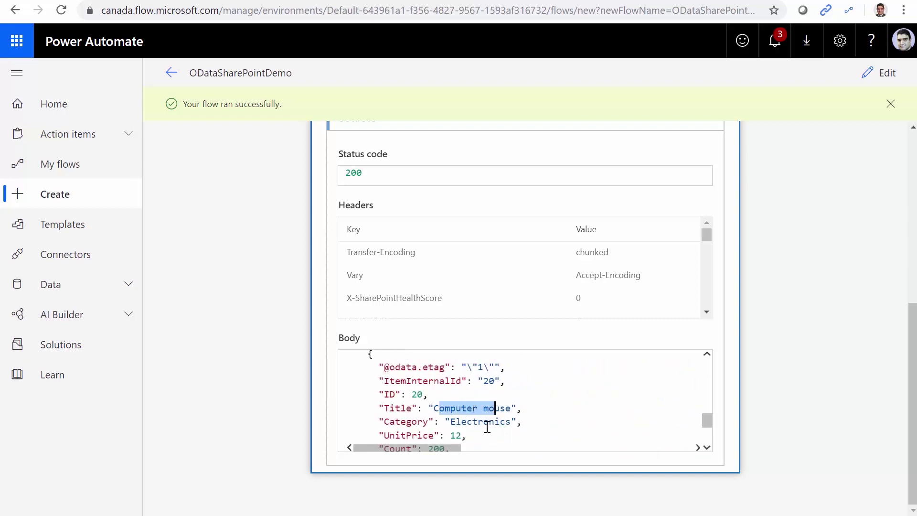
pyautogui.doubleClick(454, 422)
pyautogui.scroll(-5, 569, 420)
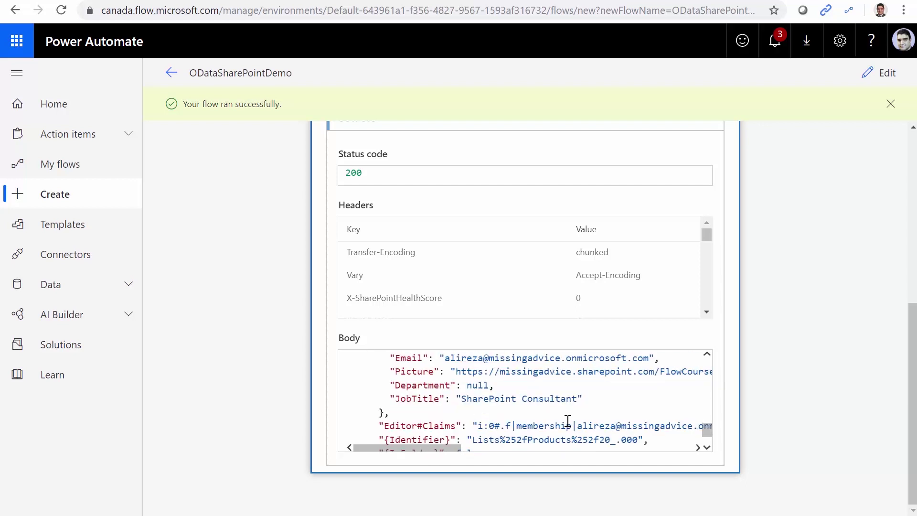
pyautogui.scroll(-2, 569, 424)
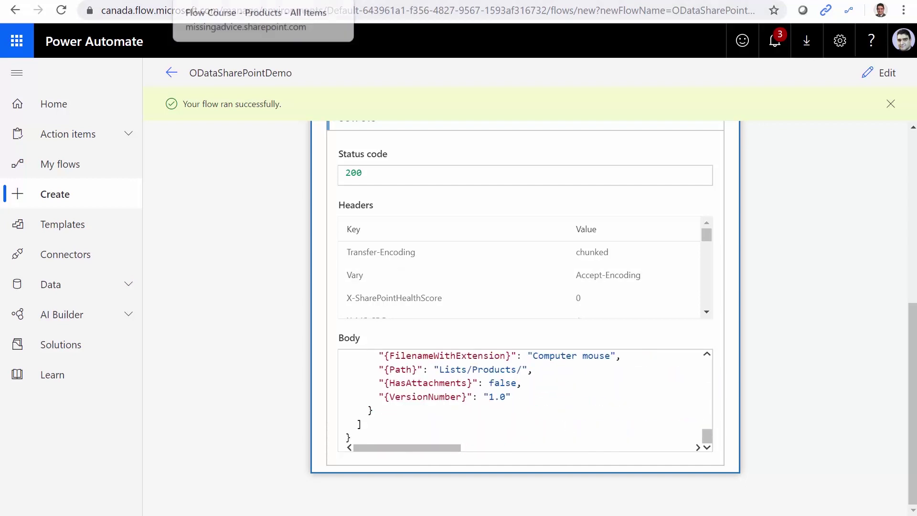
pyautogui.hotkey('ctrl', 'Tab')
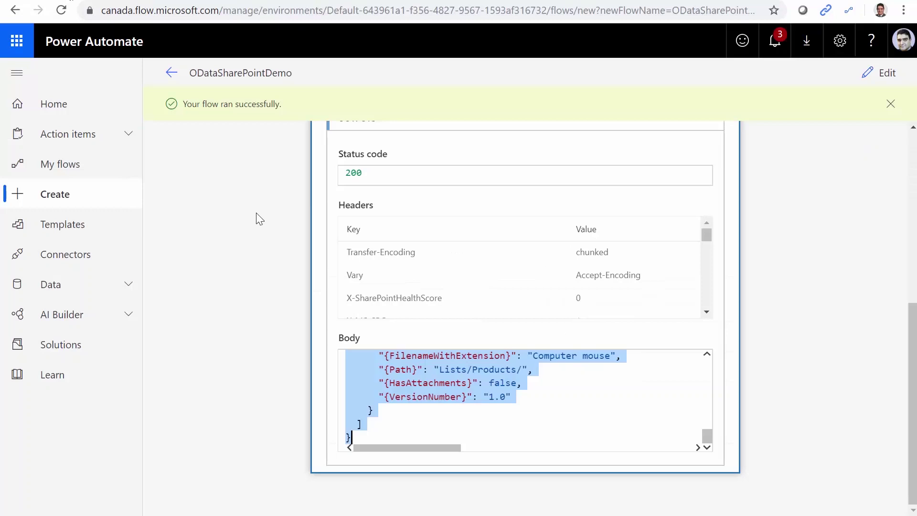
pyautogui.hotkey('ctrl', 'Tab')
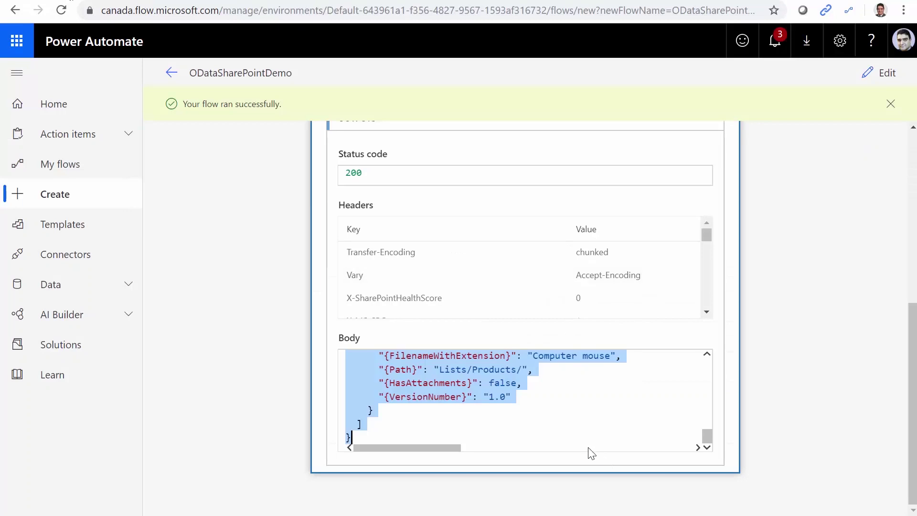
# Replace the Get items filter query with Count eq null and save the flow.
pyautogui.click(889, 80)
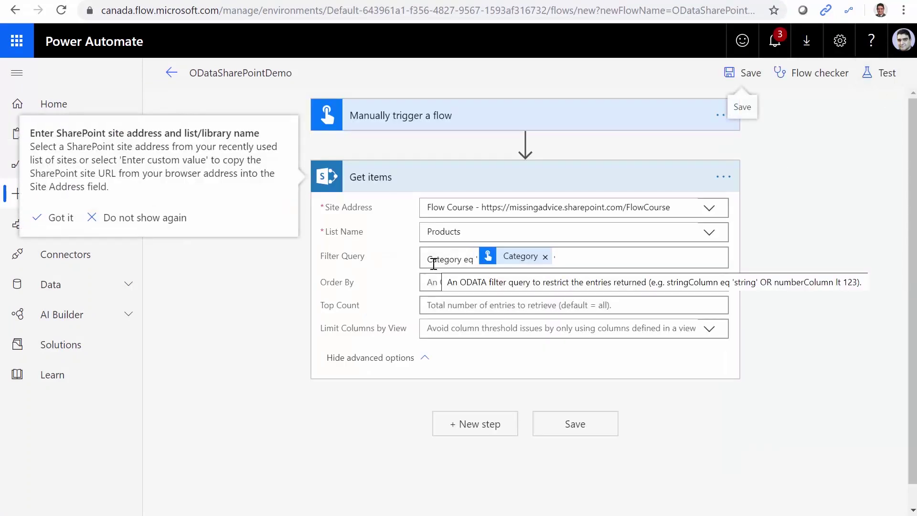
pyautogui.click(566, 260)
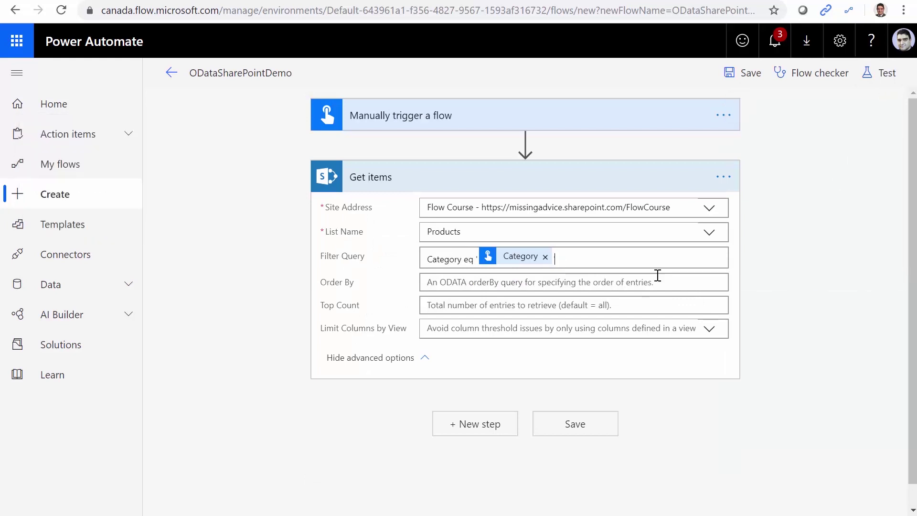
pyautogui.press('BackSpace')
pyautogui.press('BackSpace')
pyautogui.press('BackSpace')
pyautogui.press('BackSpace')
pyautogui.press('BackSpace')
pyautogui.press('BackSpace')
pyautogui.press('BackSpace')
pyautogui.press('BackSpace')
pyautogui.press('BackSpace')
pyautogui.press('BackSpace')
pyautogui.press('BackSpace')
pyautogui.press('BackSpace')
pyautogui.press('BackSpace')
pyautogui.press('BackSpace')
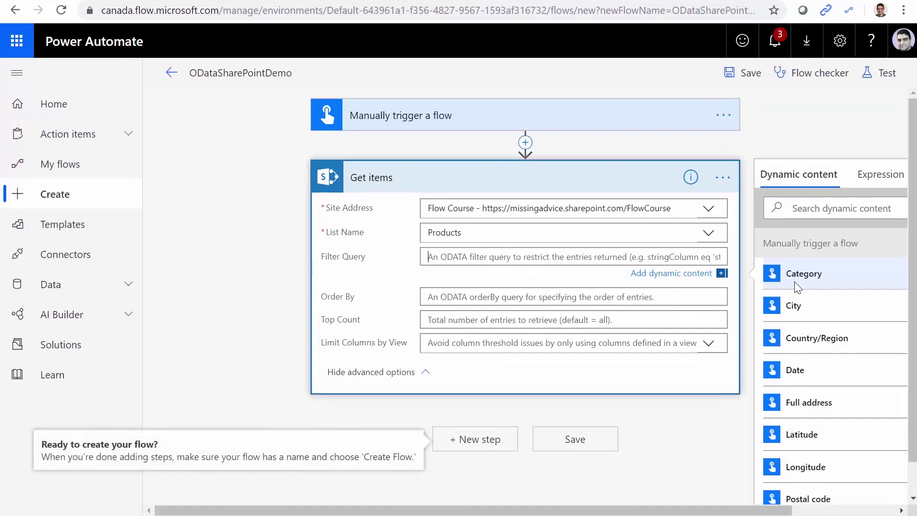
pyautogui.write('Count eq null')
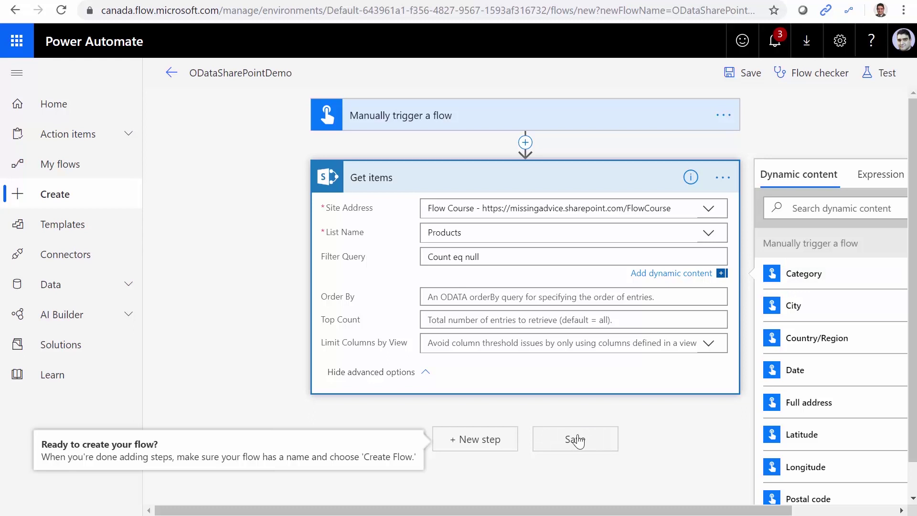
pyautogui.click(575, 439)
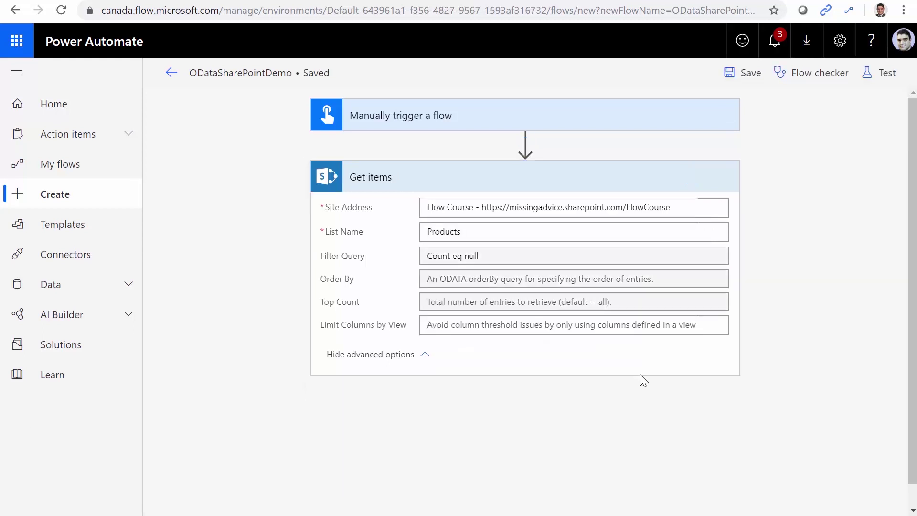
# Test the flow with 'test' as the Category input and close the run panel.
pyautogui.click(884, 72)
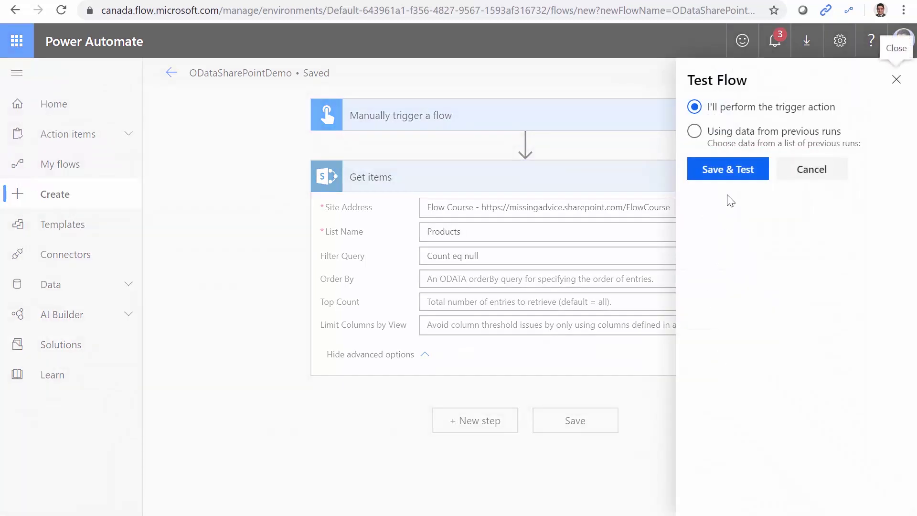
pyautogui.click(730, 172)
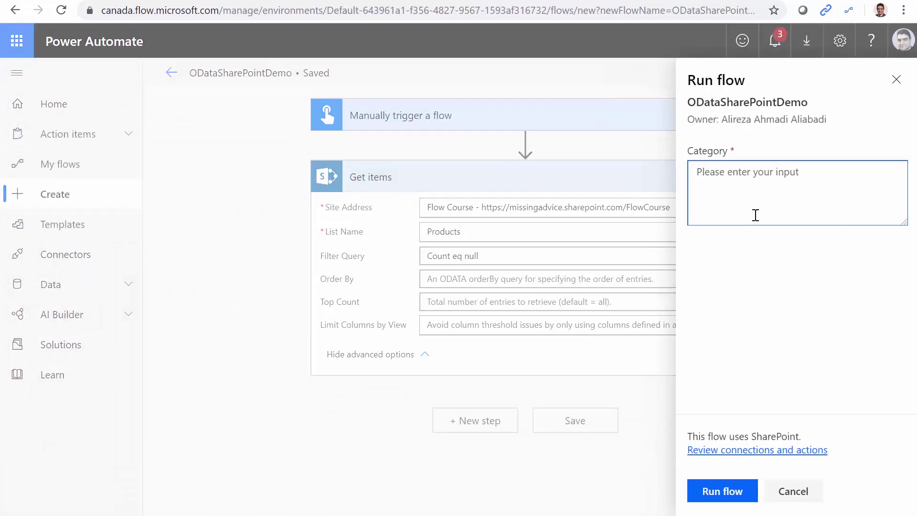
pyautogui.write('test')
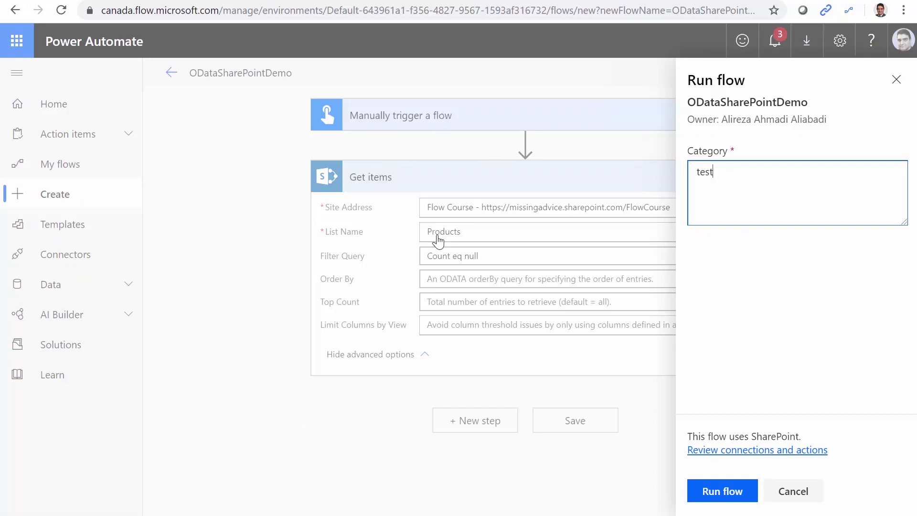
pyautogui.click(722, 489)
pyautogui.click(712, 492)
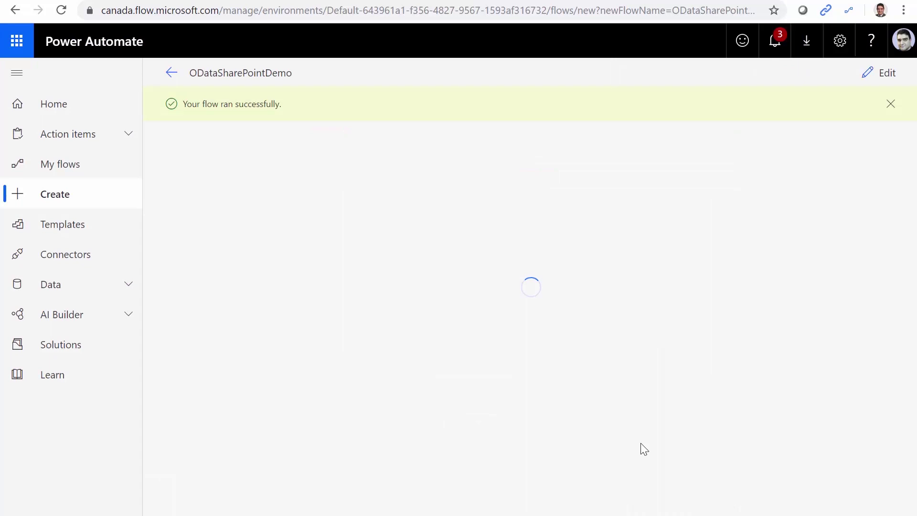
# Inspect the Get items output, comparing blank-Count items like TrailChef Canteen with the SharePoint list.
pyautogui.click(477, 227)
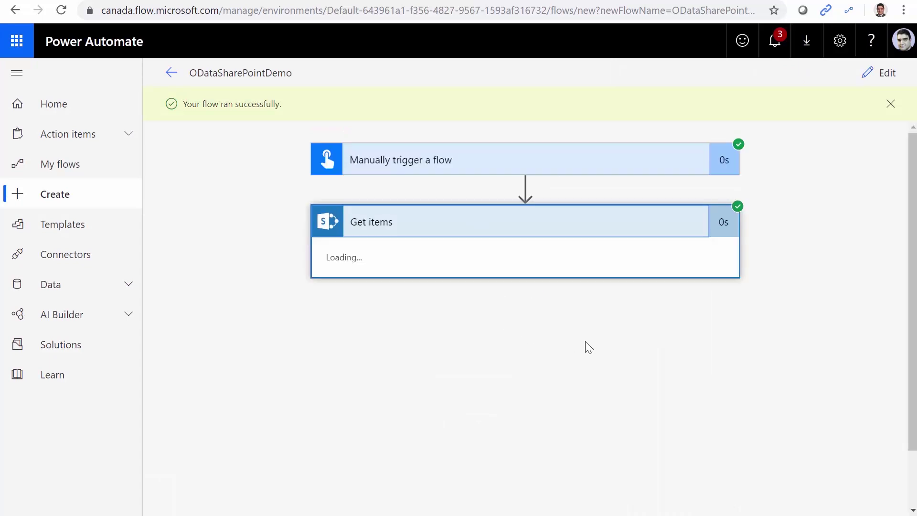
pyautogui.scroll(-7, 592, 353)
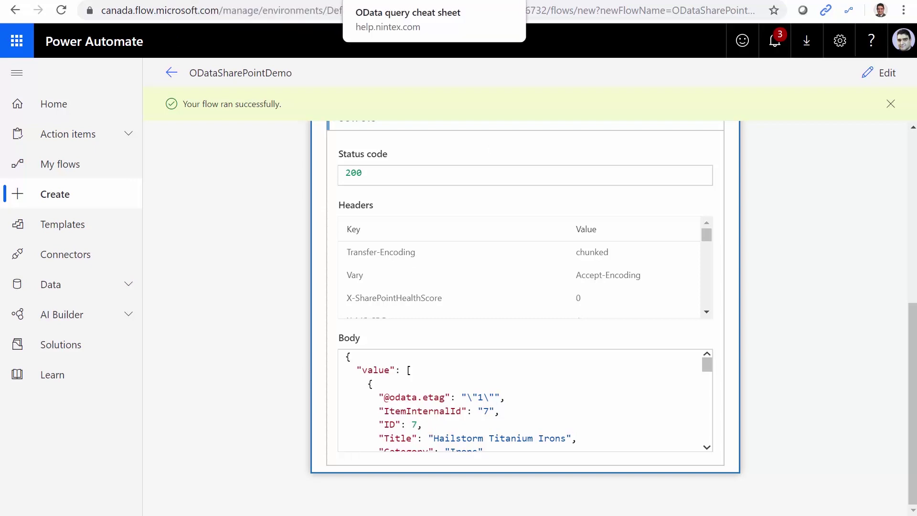
pyautogui.click(459, 0)
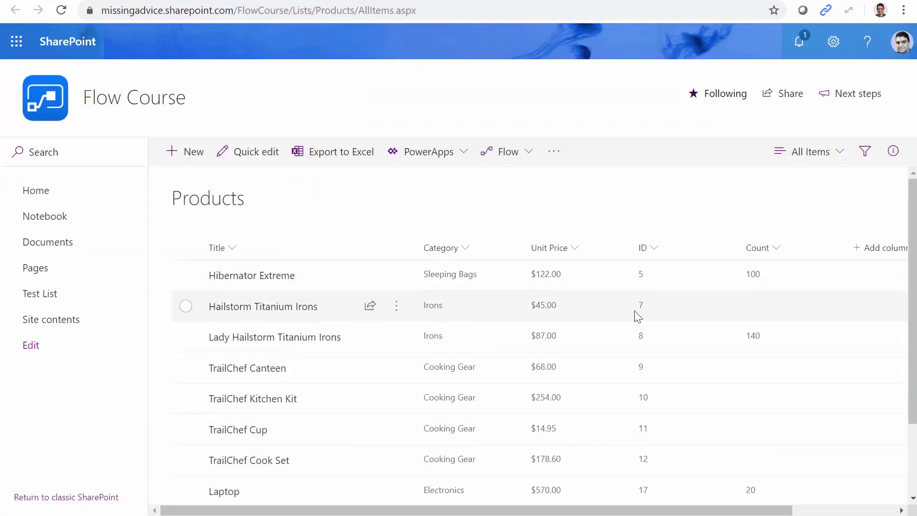
pyautogui.click(109, 3)
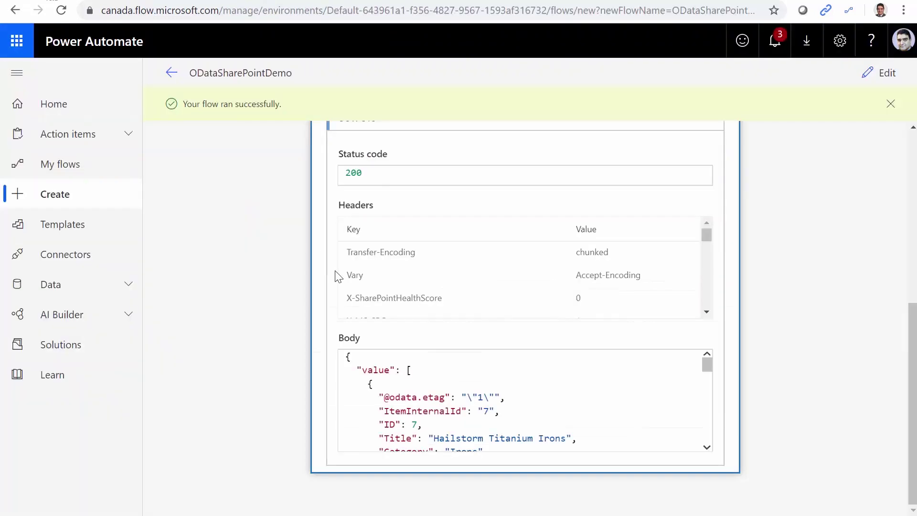
pyautogui.scroll(-8, 450, 390)
pyautogui.scroll(5, 450, 392)
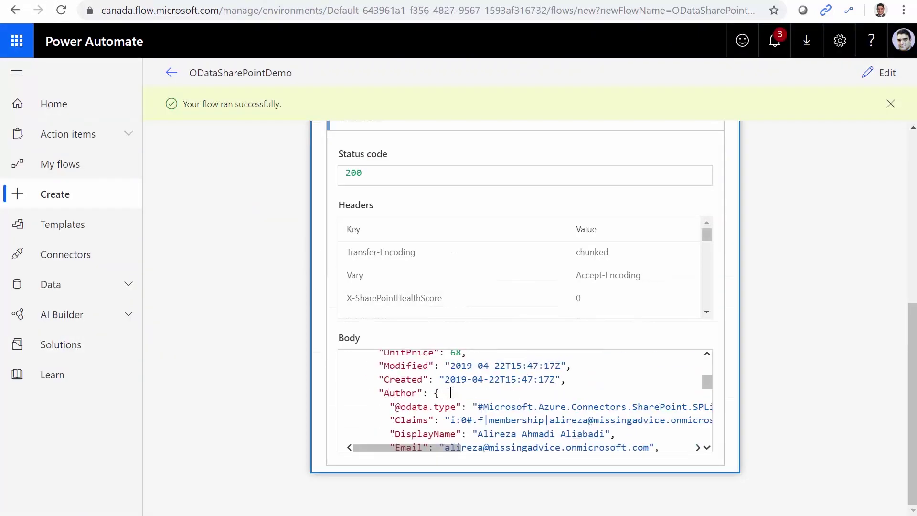
pyautogui.scroll(2, 450, 393)
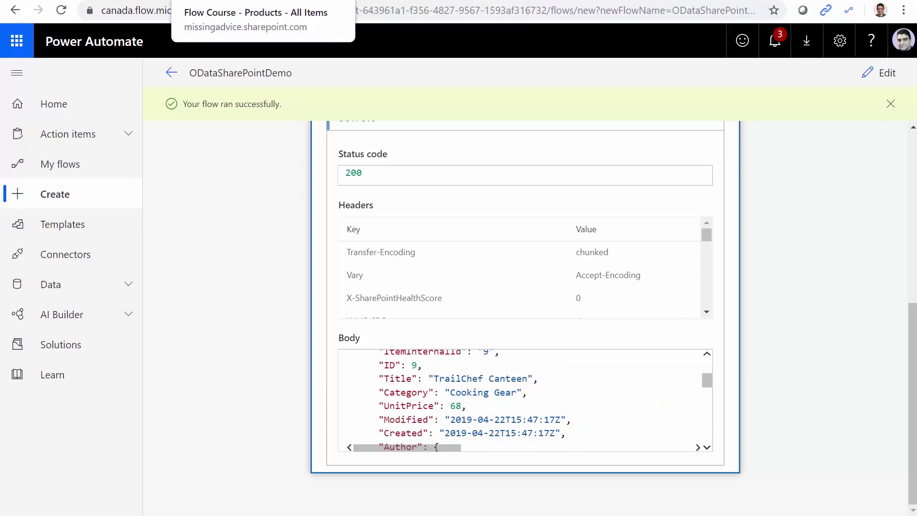
# Cross-check the run output against the SharePoint list again before returning to the cheat sheet.
pyautogui.click(224, 0)
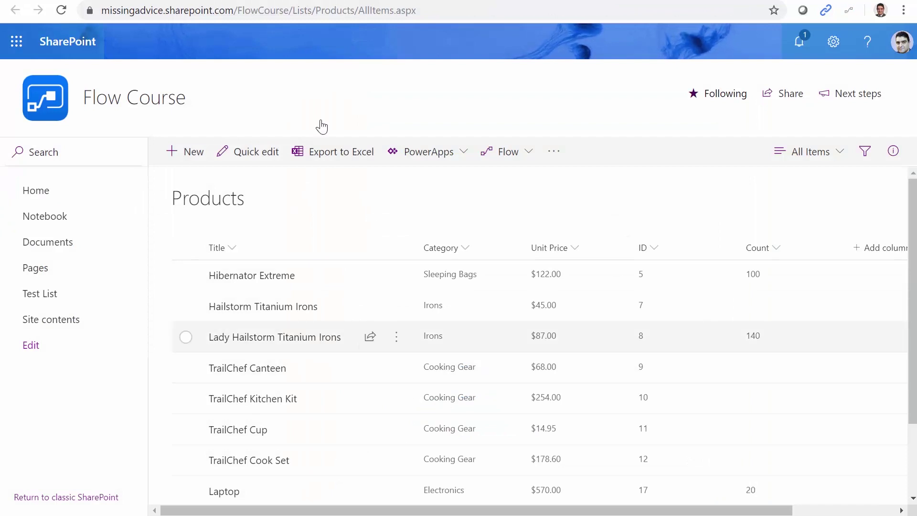
pyautogui.click(325, 1)
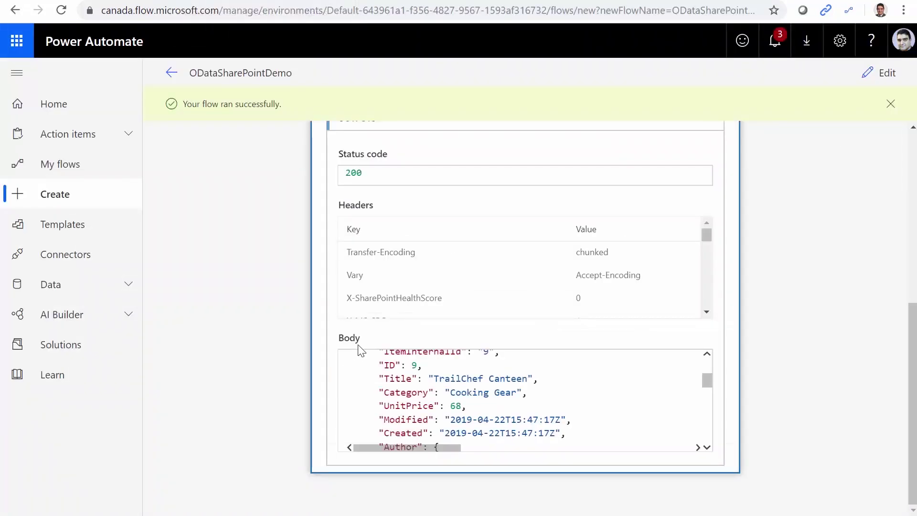
pyautogui.scroll(6, 359, 349)
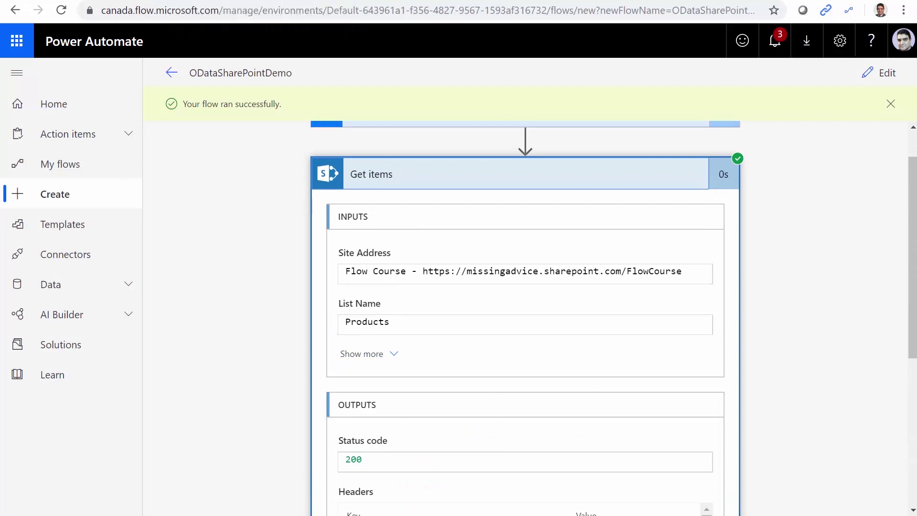
pyautogui.click(273, 1)
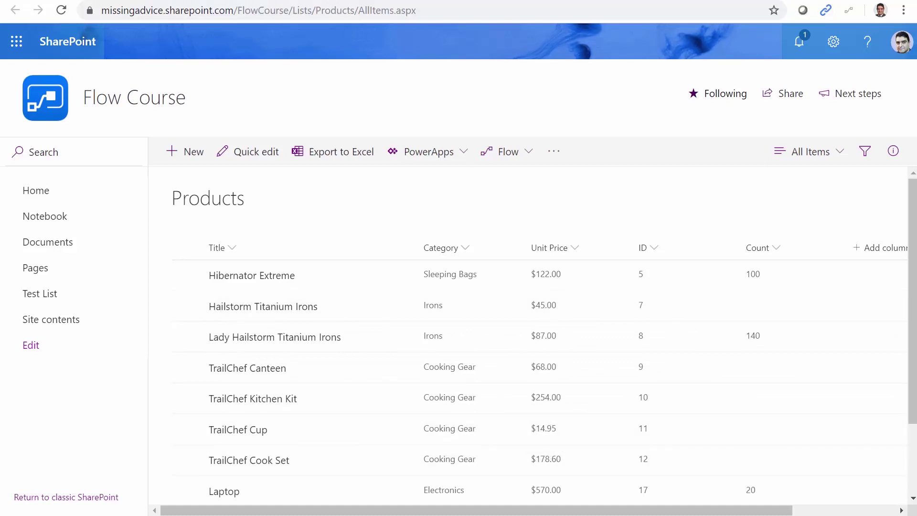
pyautogui.click(361, 0)
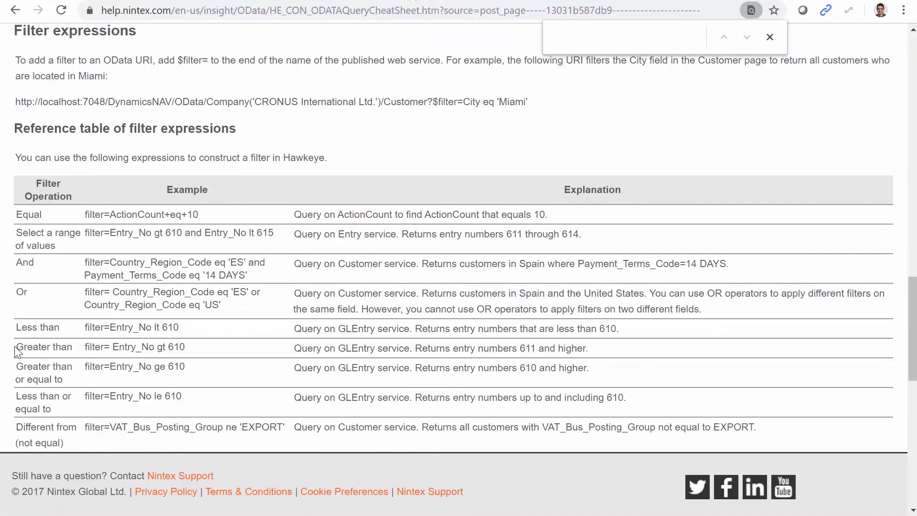
# Highlight the Greater than row in the OData filter cheat sheet.
pyautogui.moveTo(16, 348); pyautogui.dragTo(72, 348)
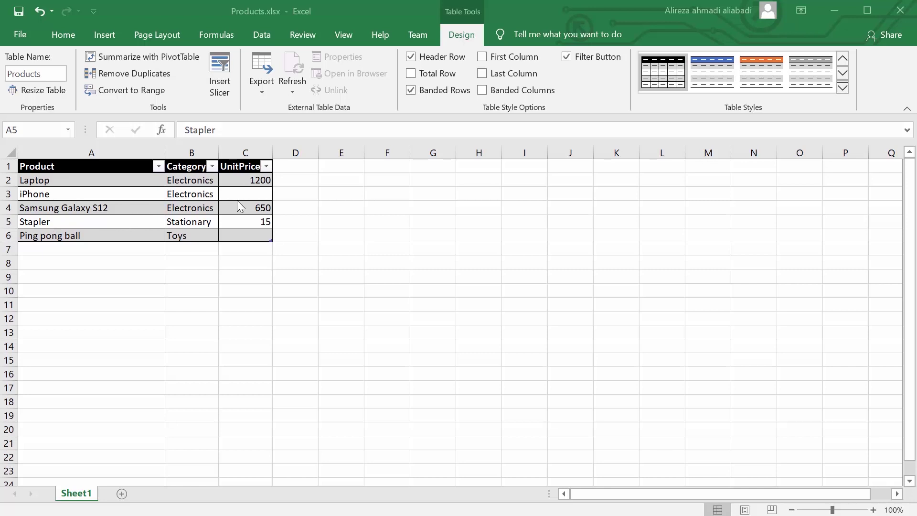
# Confirm the Excel table's name is Products in the Table Name box.
pyautogui.click(12, 75)
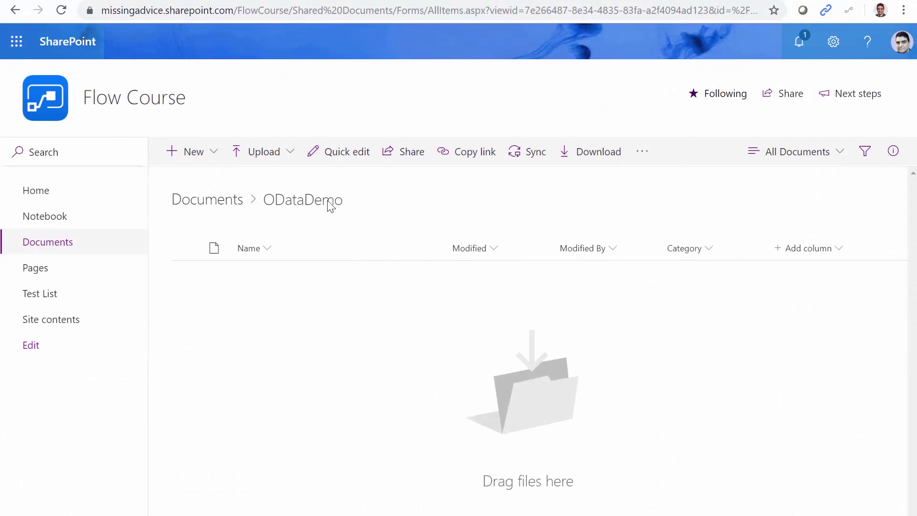
# Upload Products.xlsx from the local folder into the SharePoint ODataDemo folder.
pyautogui.hotkey('alt', 'Tab')
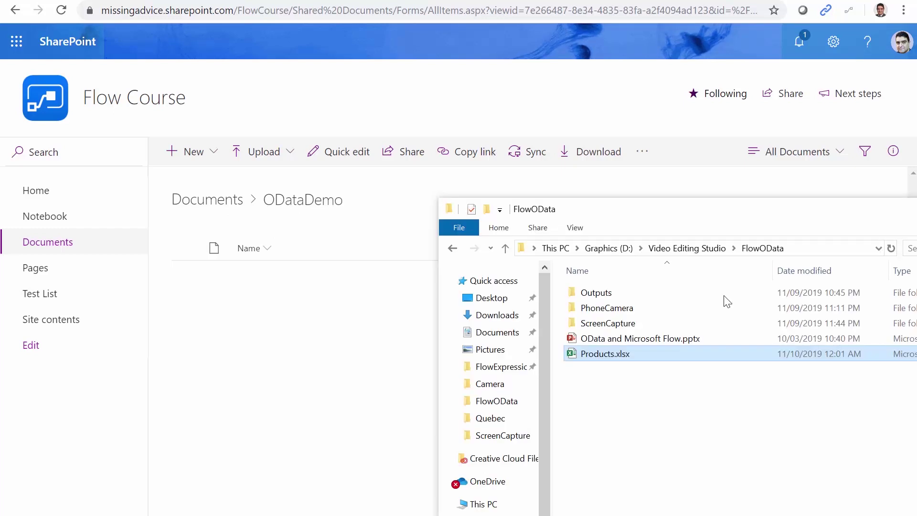
pyautogui.moveTo(606, 354); pyautogui.dragTo(335, 401)
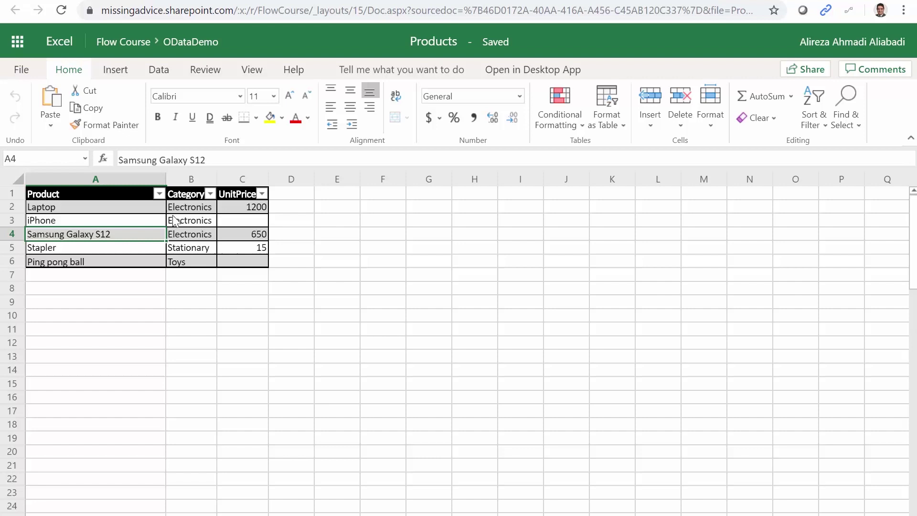
pyautogui.hotkey('alt', 'Left')
pyautogui.moveTo(249, 282)
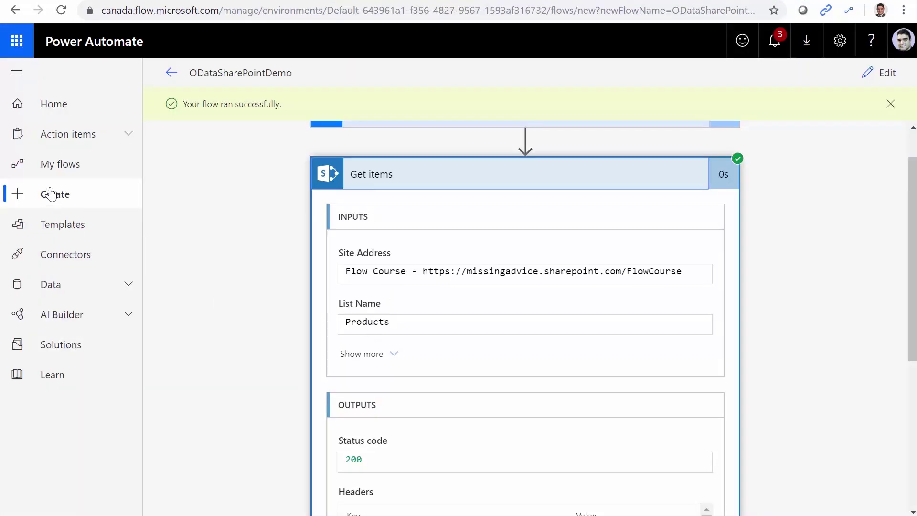
# Create a manually triggered instant flow named ODataExcelDemo.
pyautogui.click(48, 200)
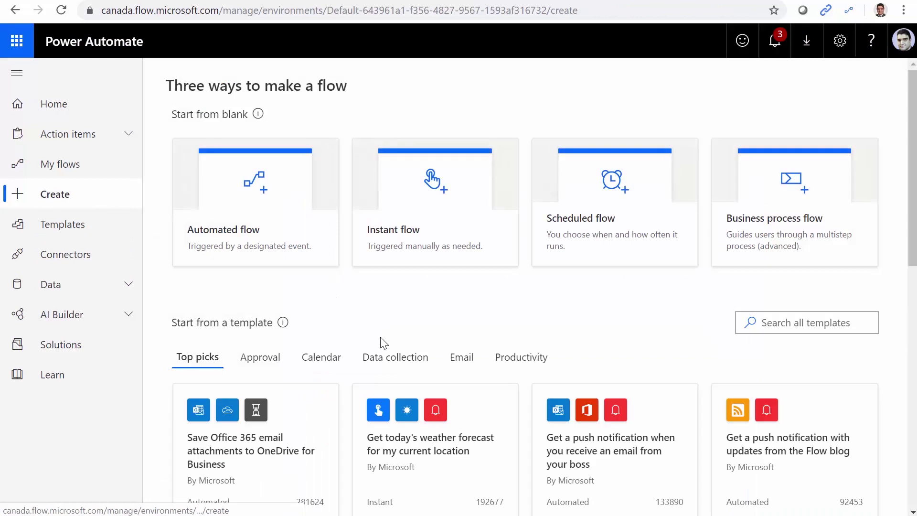
pyautogui.click(421, 220)
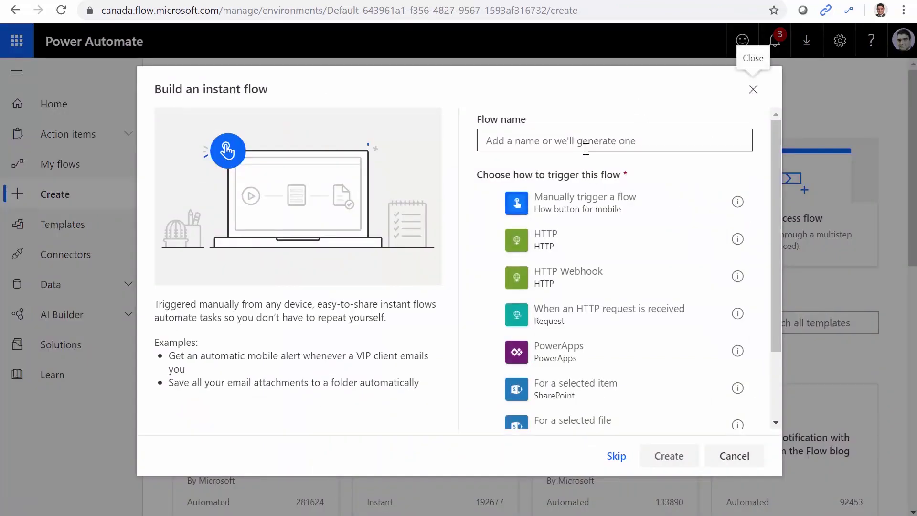
pyautogui.click(542, 205)
pyautogui.click(526, 142)
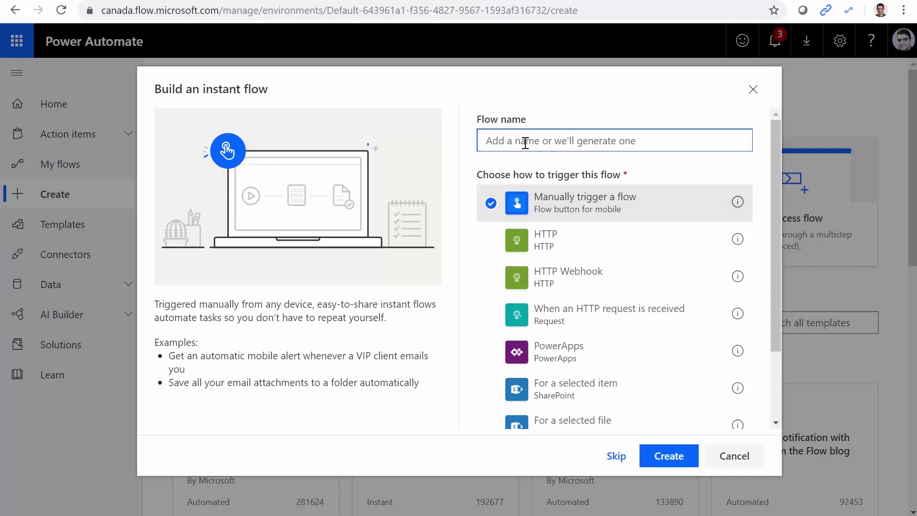
pyautogui.write('D')
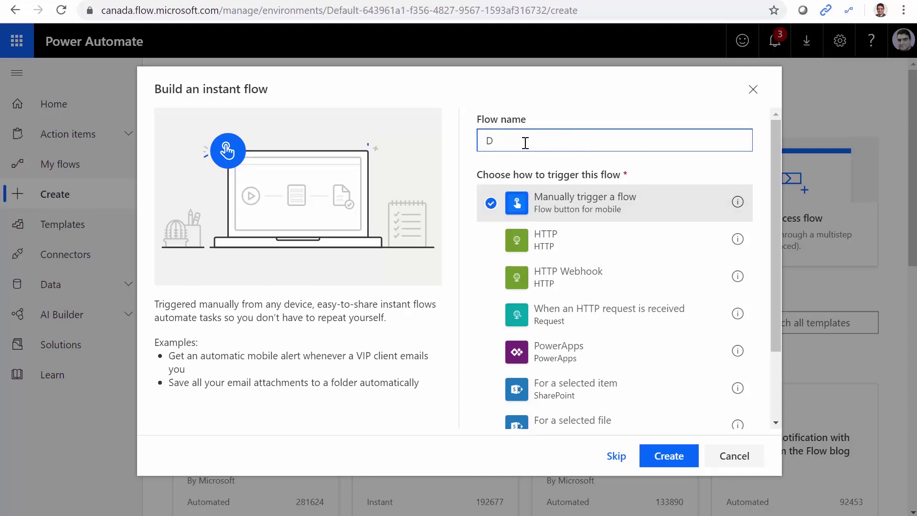
pyautogui.press('BackSpace')
pyautogui.write('ODataExcelDemo')
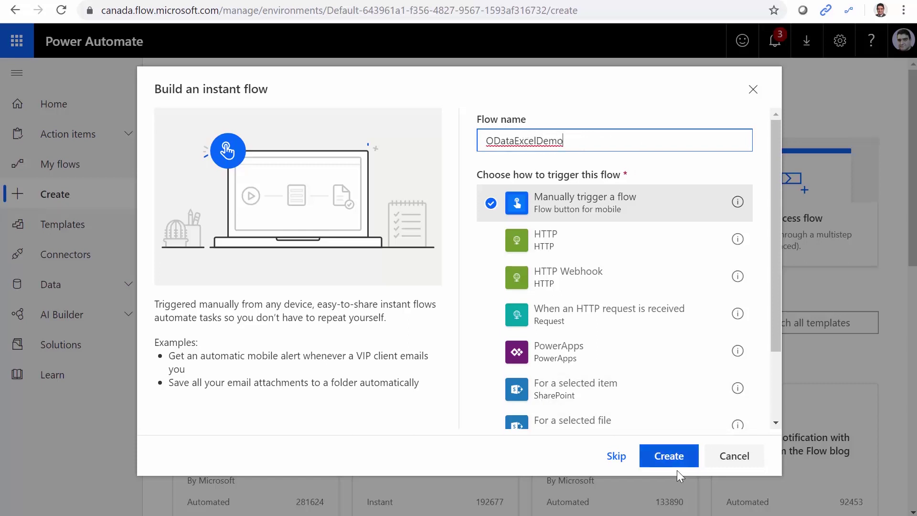
pyautogui.click(670, 457)
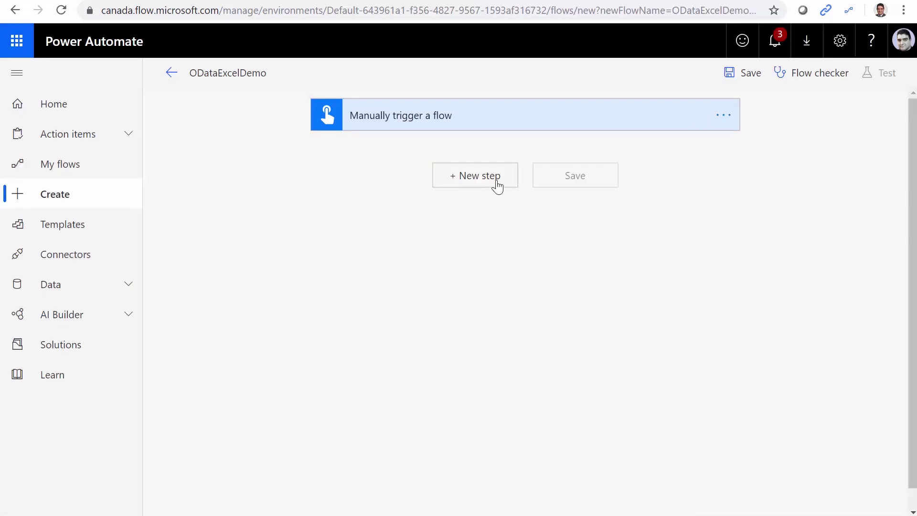
# Add an Excel Online (Business) List rows present in a table step after the trigger.
pyautogui.click(481, 183)
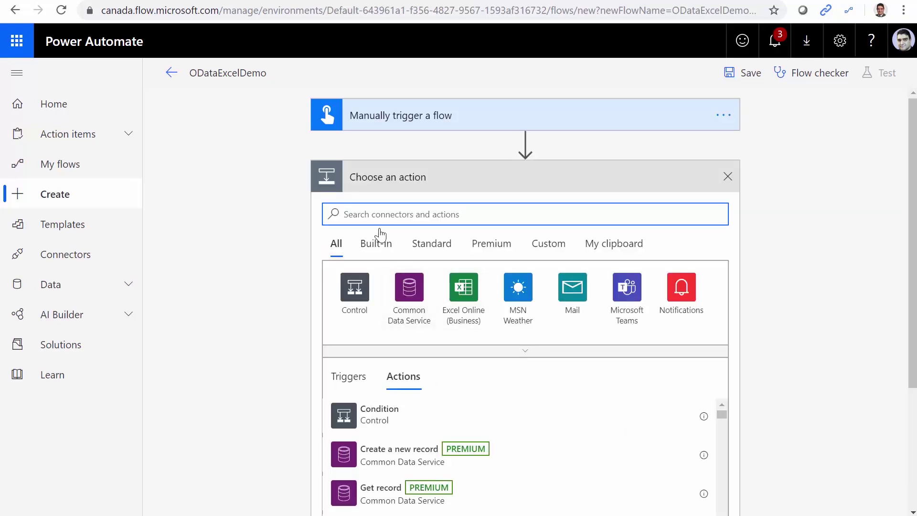
pyautogui.write('Excel')
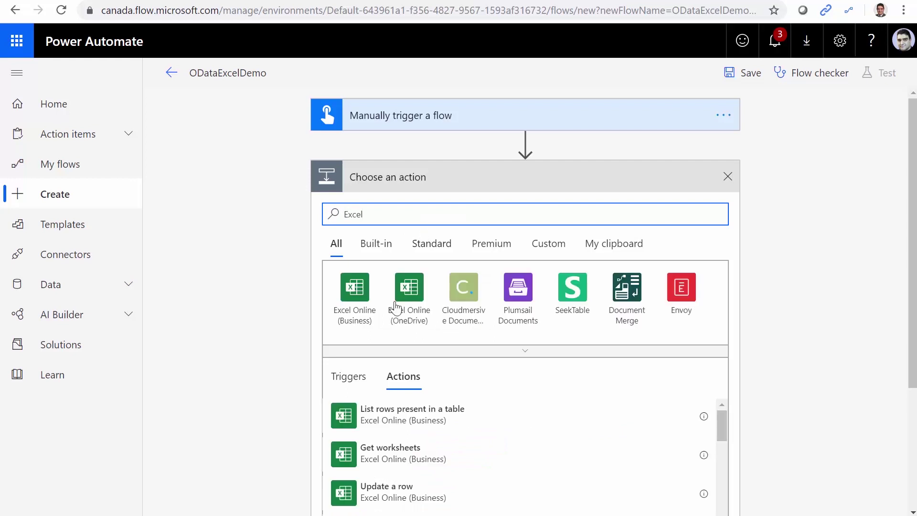
pyautogui.click(350, 289)
pyautogui.click(423, 214)
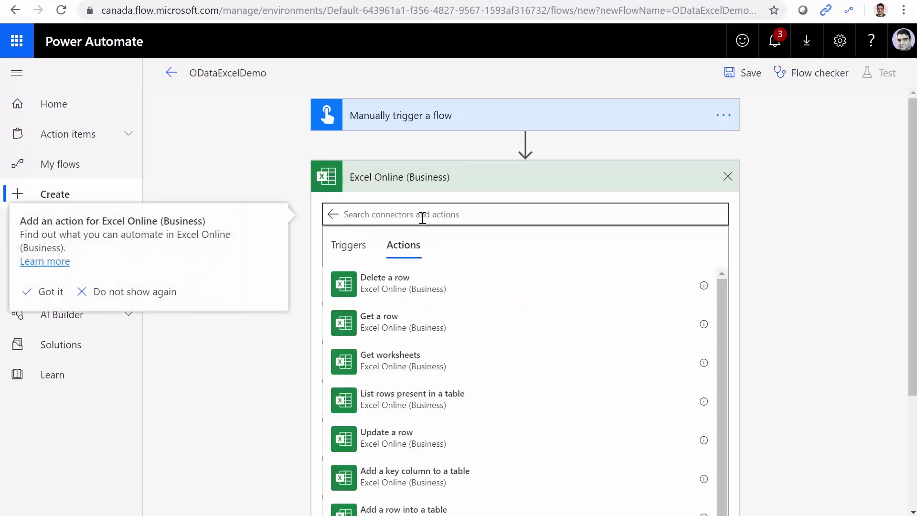
pyautogui.write('Row')
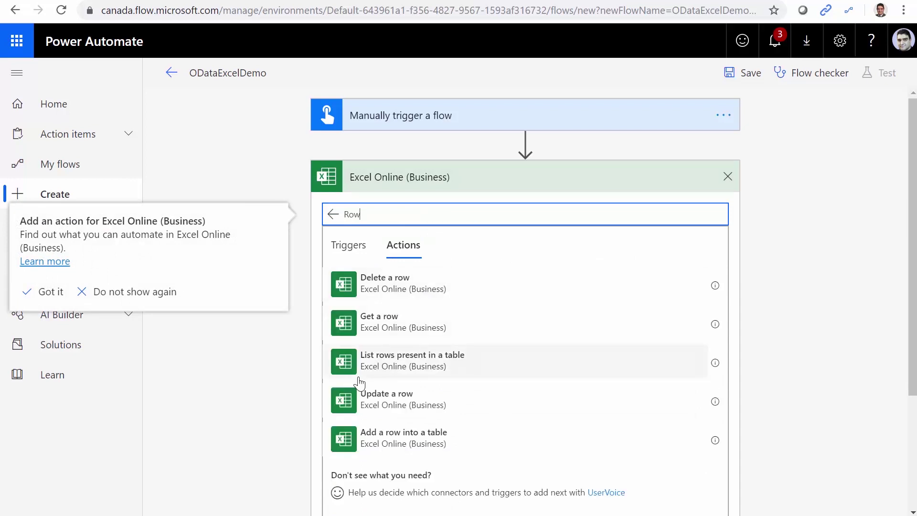
pyautogui.click(430, 363)
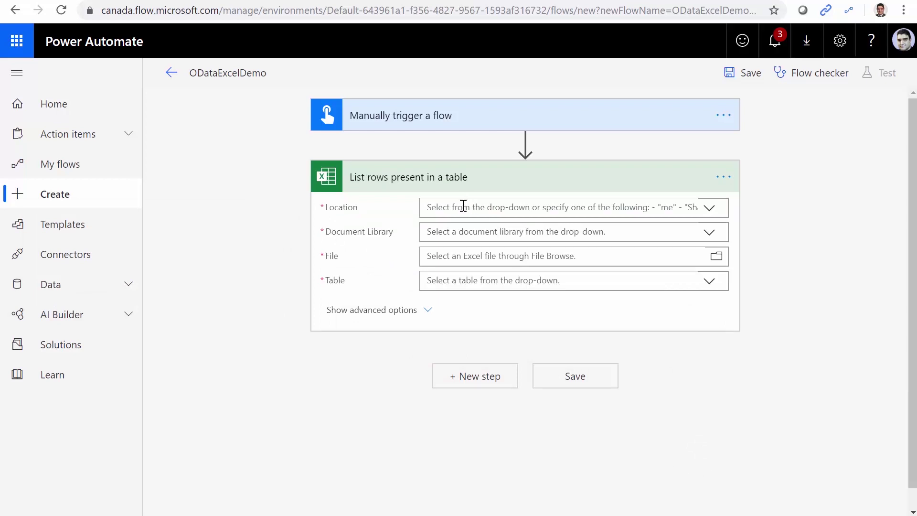
# Point the step at the Flow Course site, Documents library, file /ODataDemo/Products.xlsx.
pyautogui.click(705, 209)
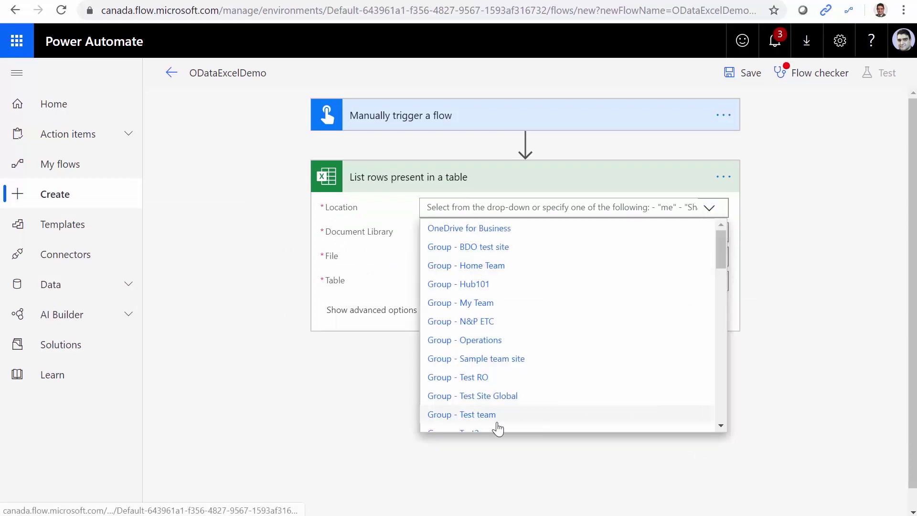
pyautogui.scroll(-4, 568, 394)
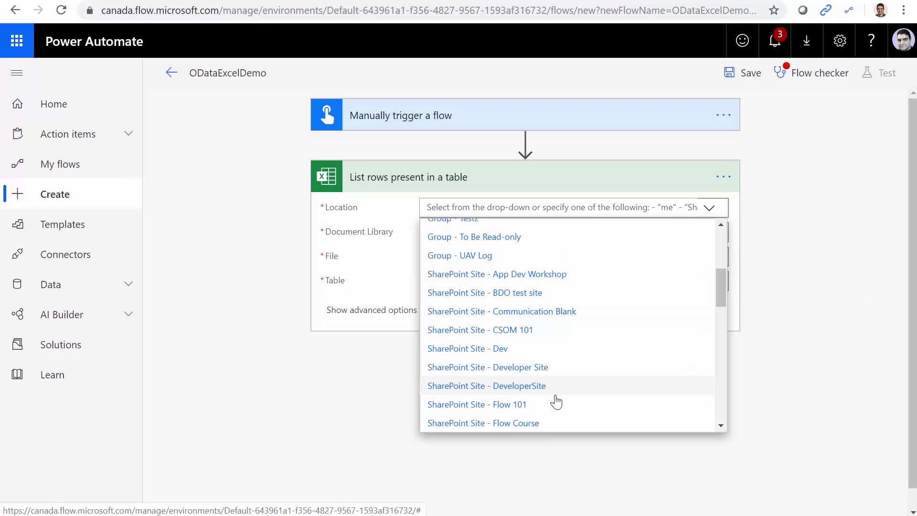
pyautogui.click(529, 425)
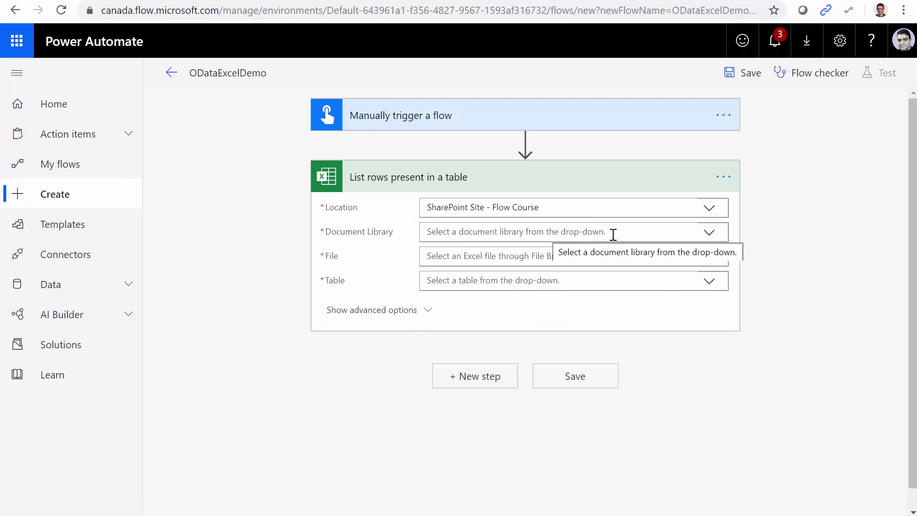
pyautogui.click(713, 236)
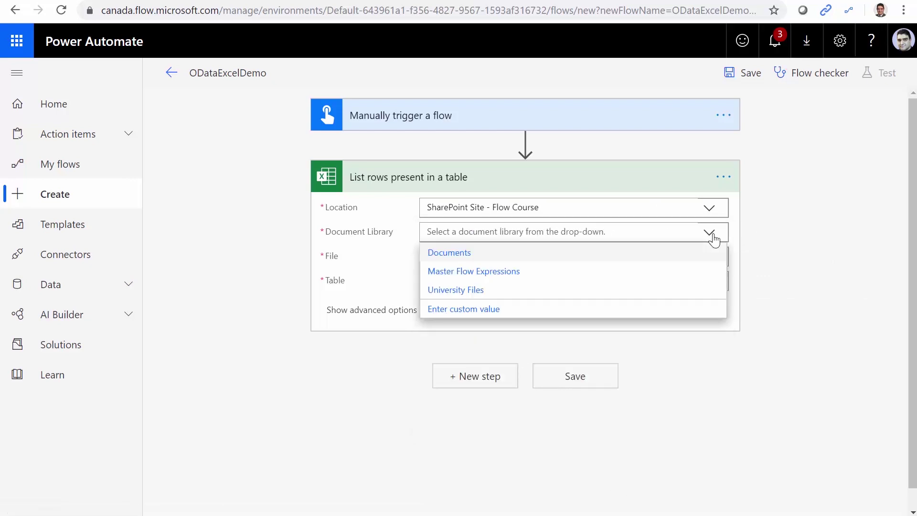
pyautogui.click(487, 258)
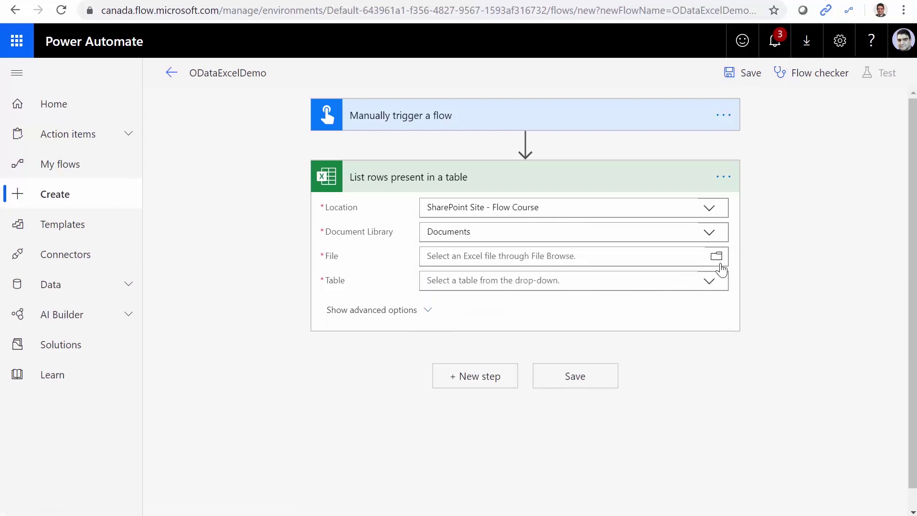
pyautogui.click(716, 257)
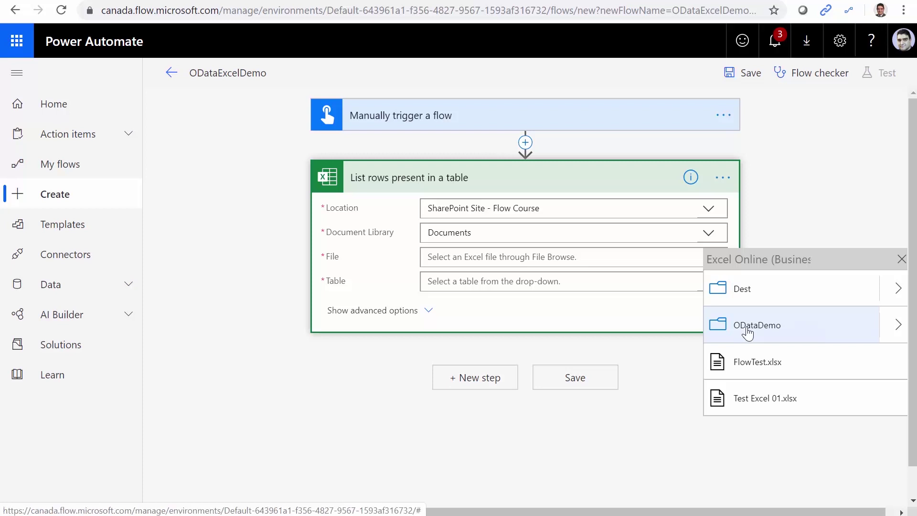
pyautogui.click(895, 326)
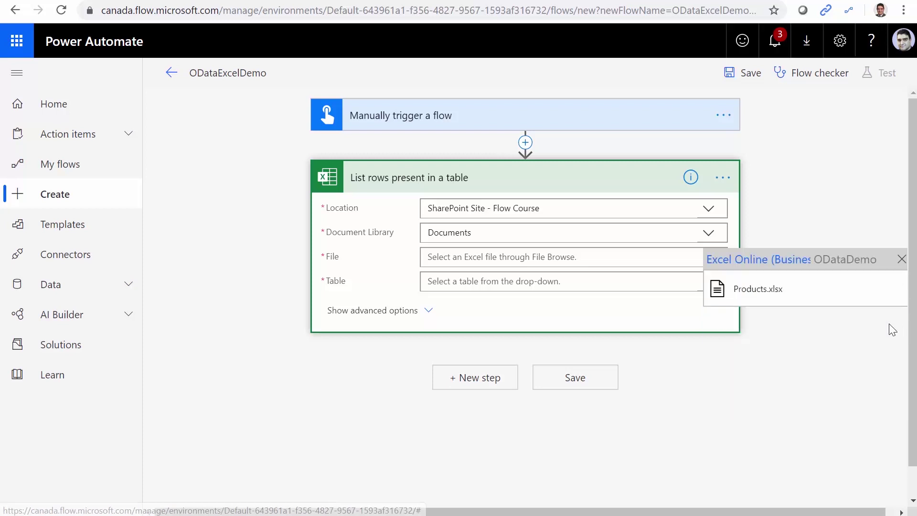
pyautogui.click(760, 293)
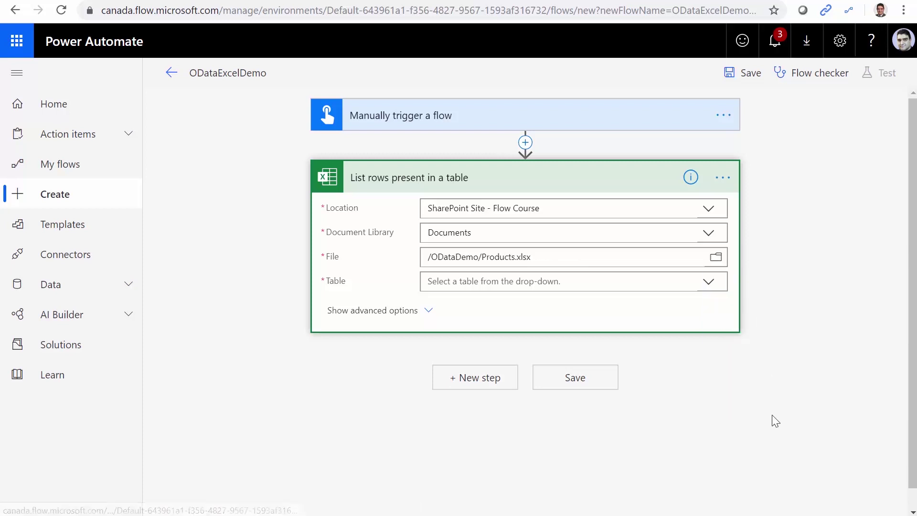
# Choose the Products table, reveal the empty Filter Query field, and save the flow.
pyautogui.click(709, 282)
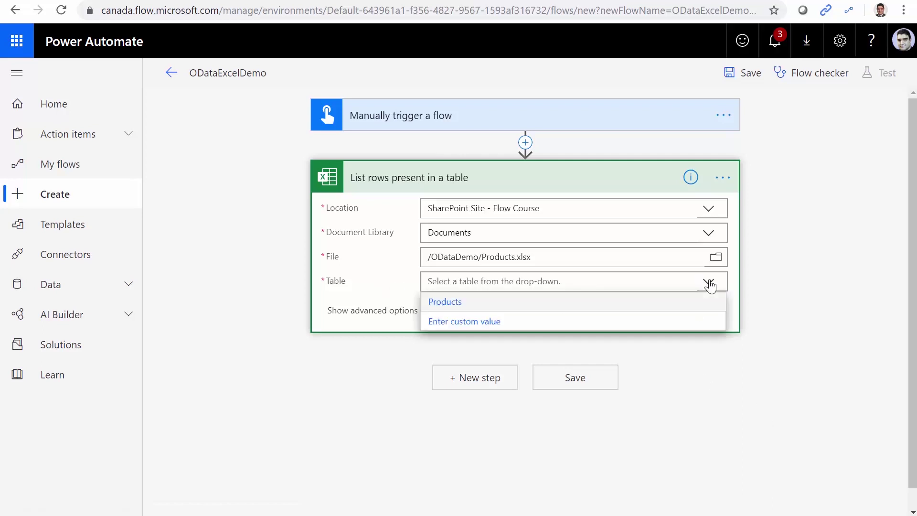
pyautogui.click(442, 302)
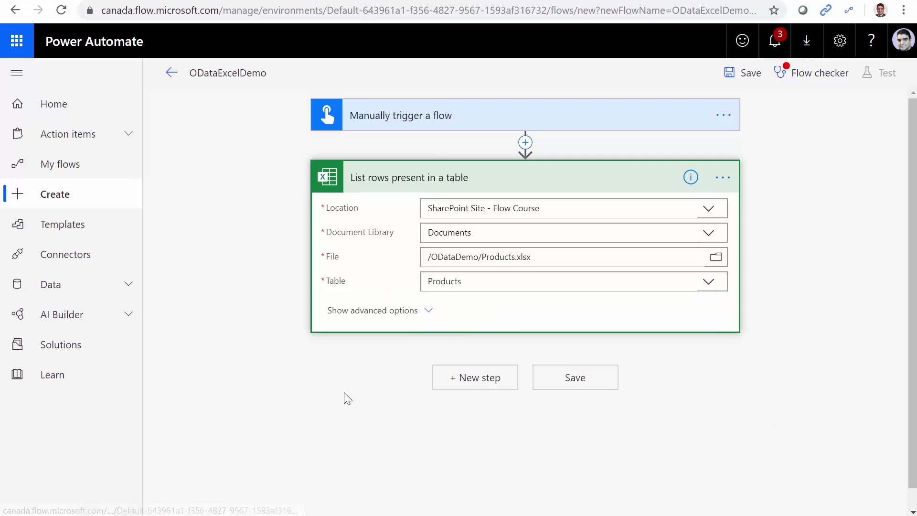
pyautogui.click(402, 312)
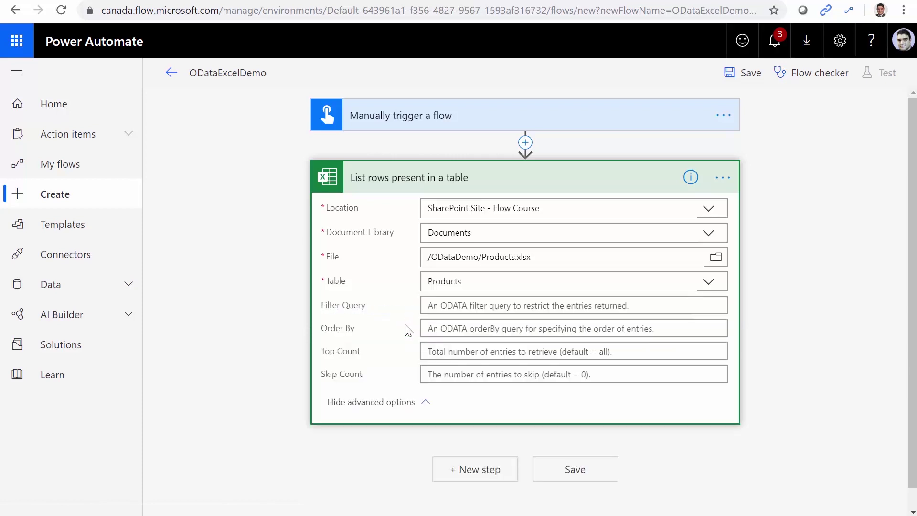
pyautogui.click(437, 307)
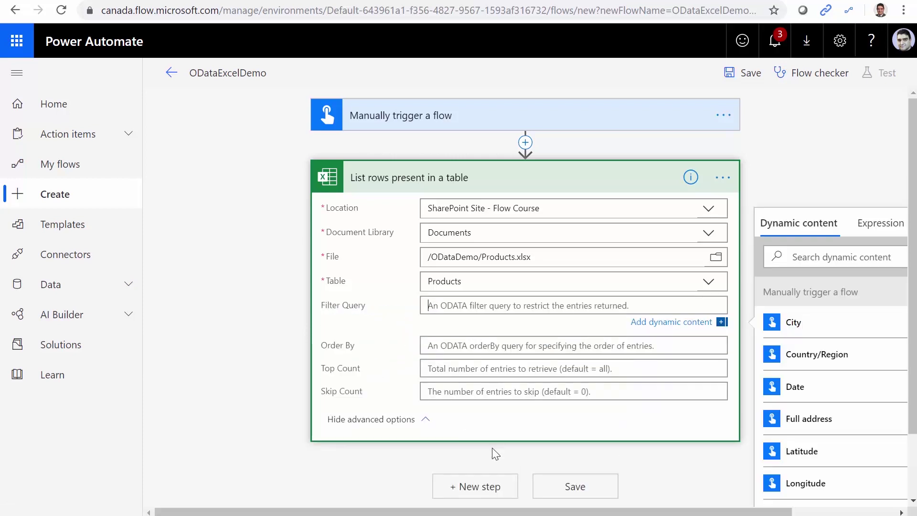
pyautogui.click(576, 487)
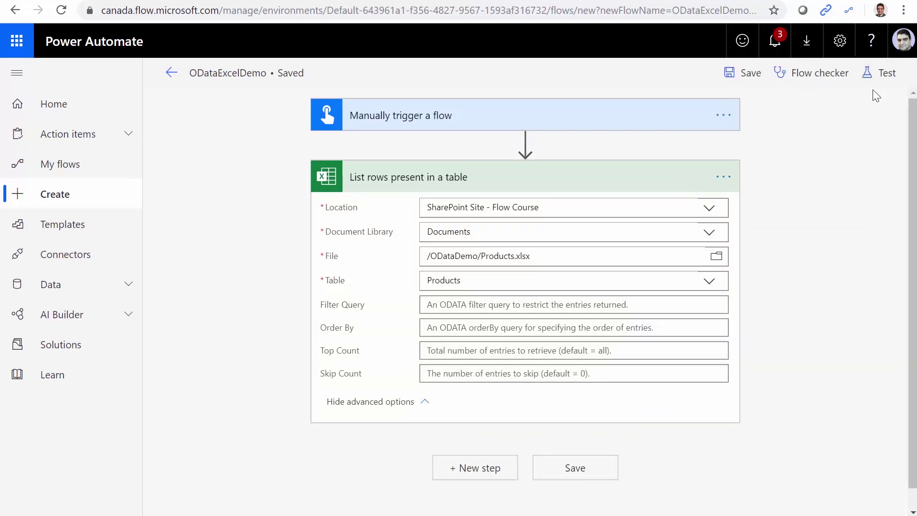
# Run a manually triggered test of the unfiltered ODataExcelDemo flow.
pyautogui.click(874, 72)
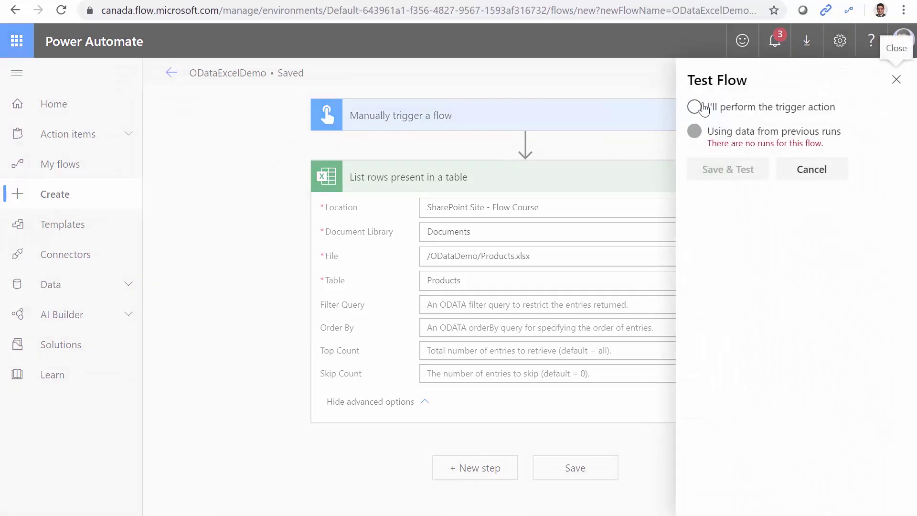
pyautogui.click(695, 107)
pyautogui.click(731, 170)
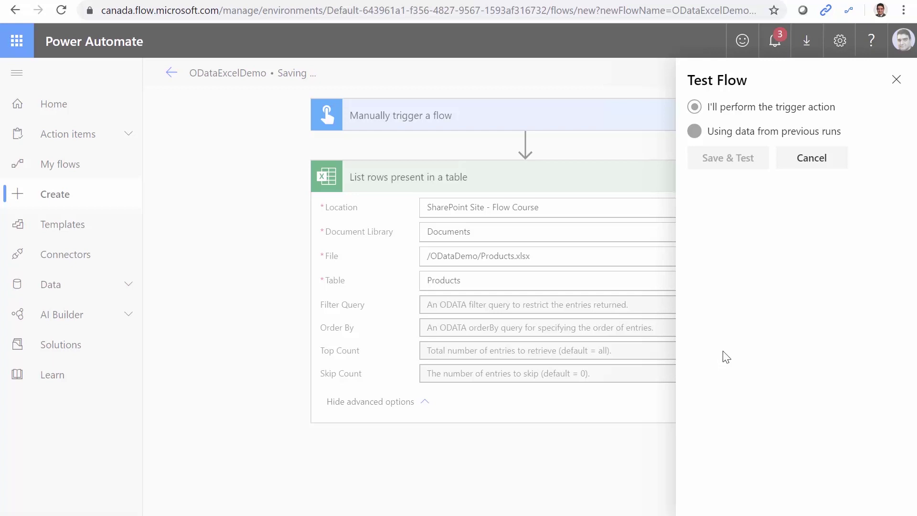
pyautogui.click(729, 495)
pyautogui.click(746, 496)
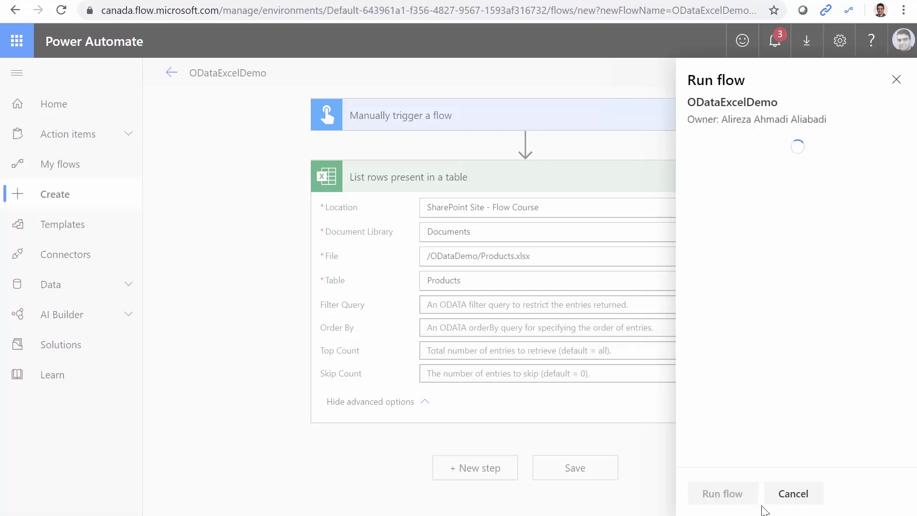
pyautogui.click(717, 493)
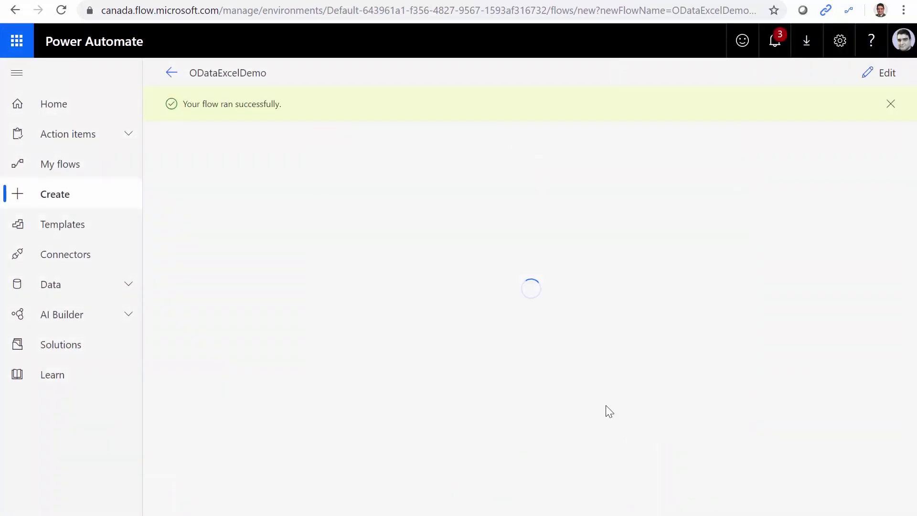
# Inspect the List rows output, select the UnitPrice field name, and return to editing.
pyautogui.click(467, 225)
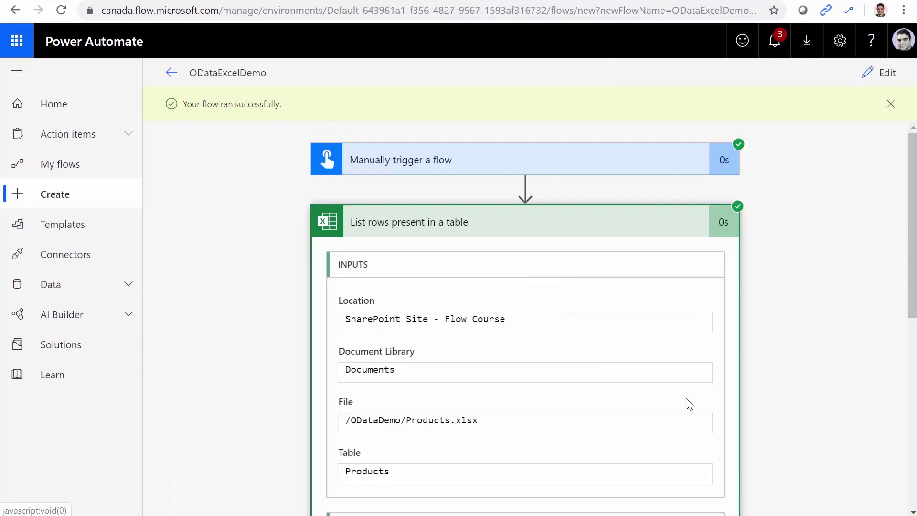
pyautogui.scroll(-7, 779, 414)
pyautogui.scroll(-3, 515, 419)
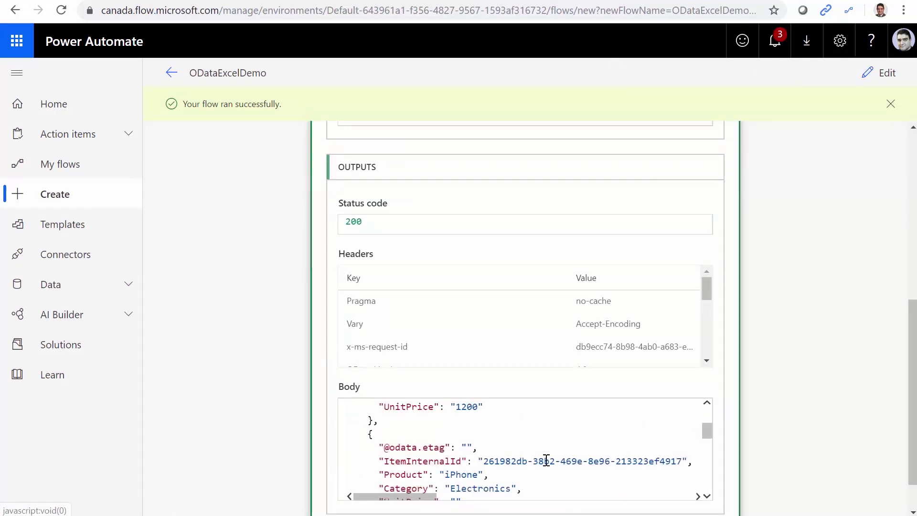
pyautogui.scroll(-1, 818, 410)
pyautogui.scroll(-1, 604, 423)
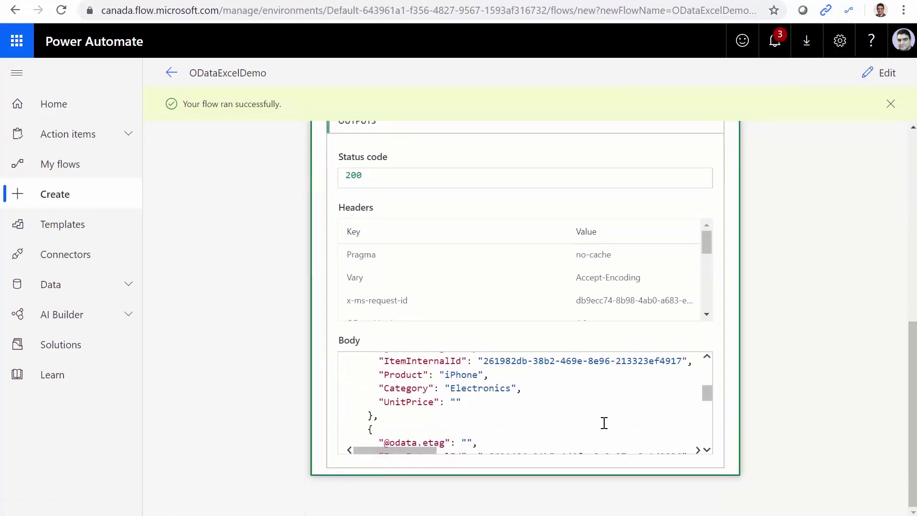
pyautogui.scroll(1, 604, 423)
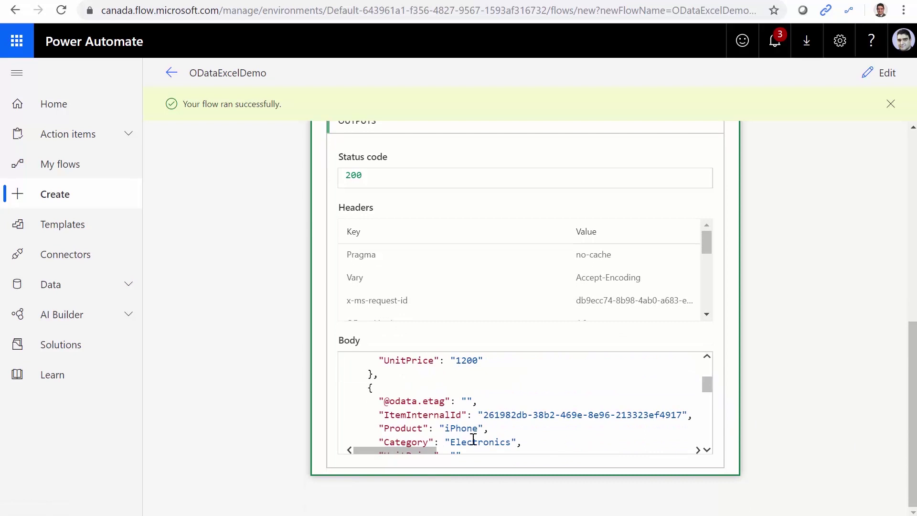
pyautogui.scroll(-1, 507, 439)
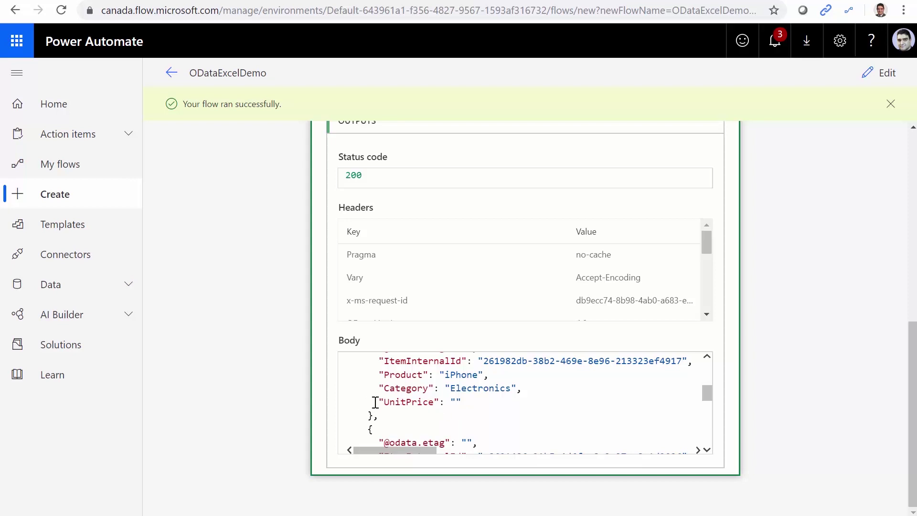
pyautogui.moveTo(381, 403); pyautogui.dragTo(464, 403)
pyautogui.moveTo(385, 405); pyautogui.dragTo(436, 403)
pyautogui.hotkey('ctrl', 'c')
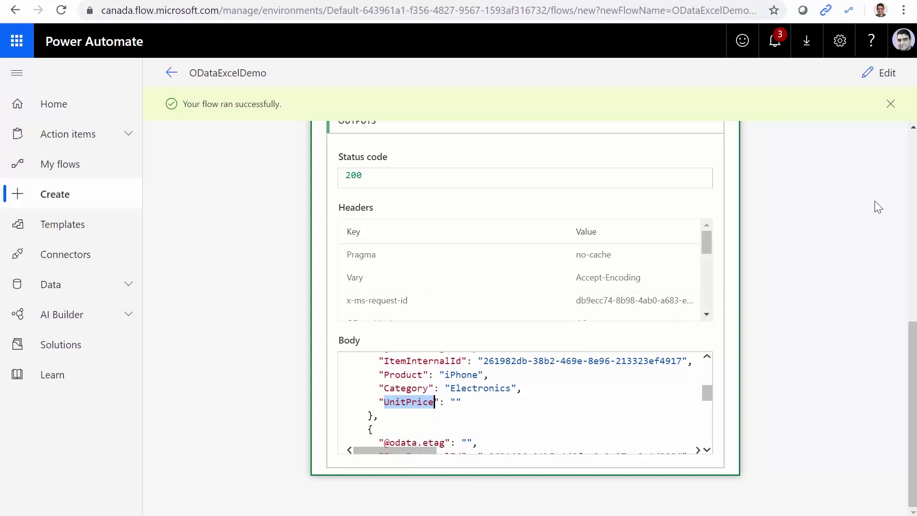
pyautogui.click(881, 72)
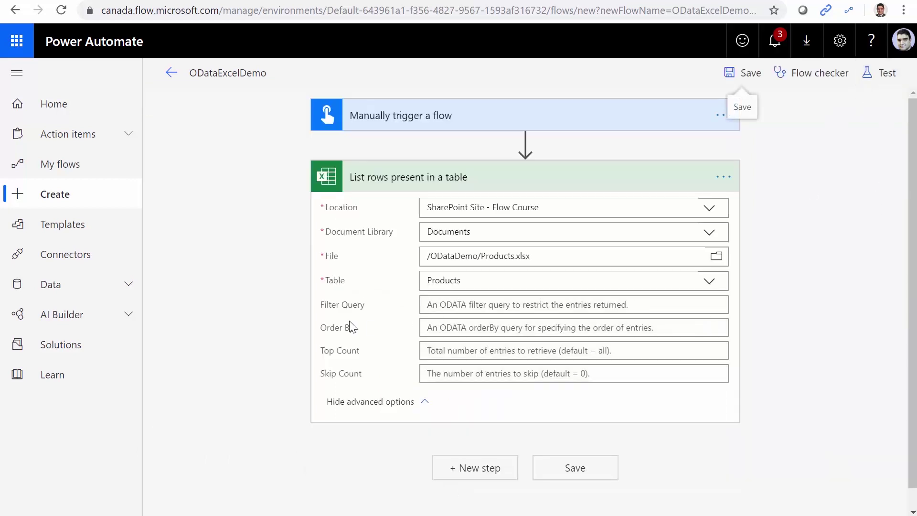
# Set the Filter Query to UnitPrice eq null and save the flow.
pyautogui.click(430, 305)
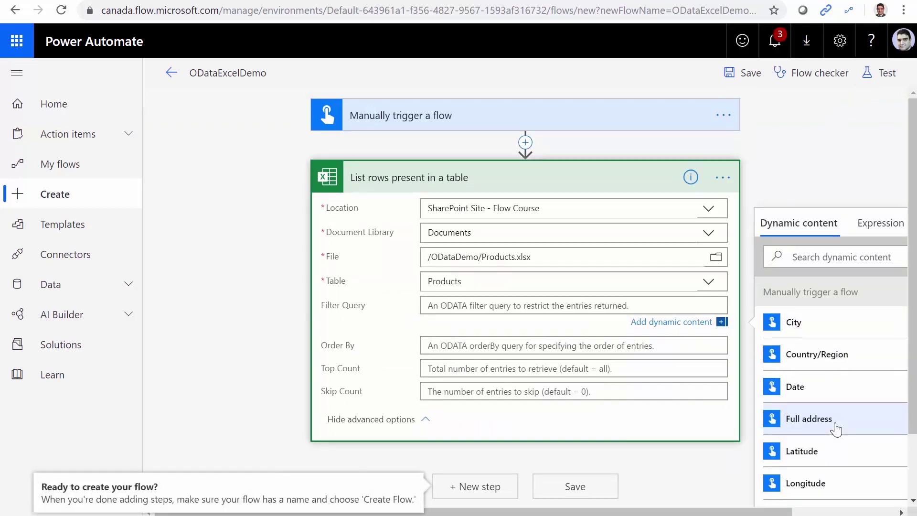
pyautogui.hotkey('ctrl', 'v')
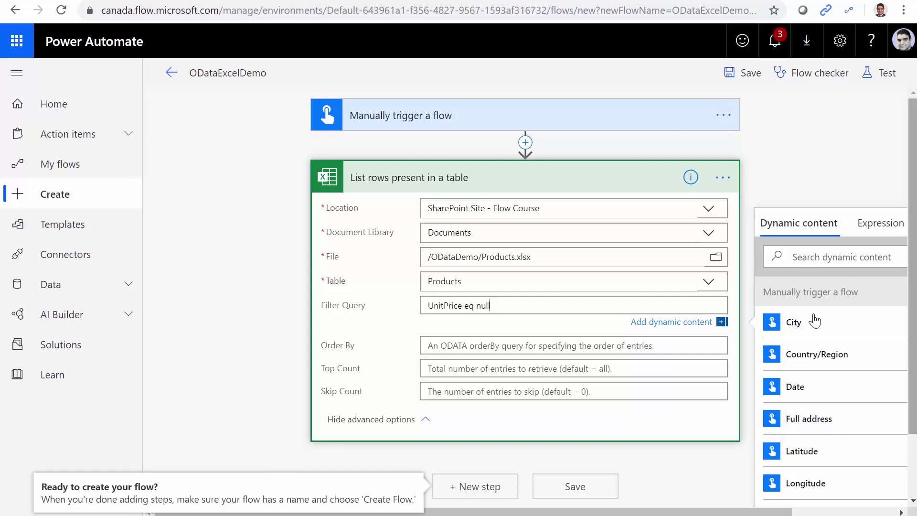
pyautogui.click(587, 489)
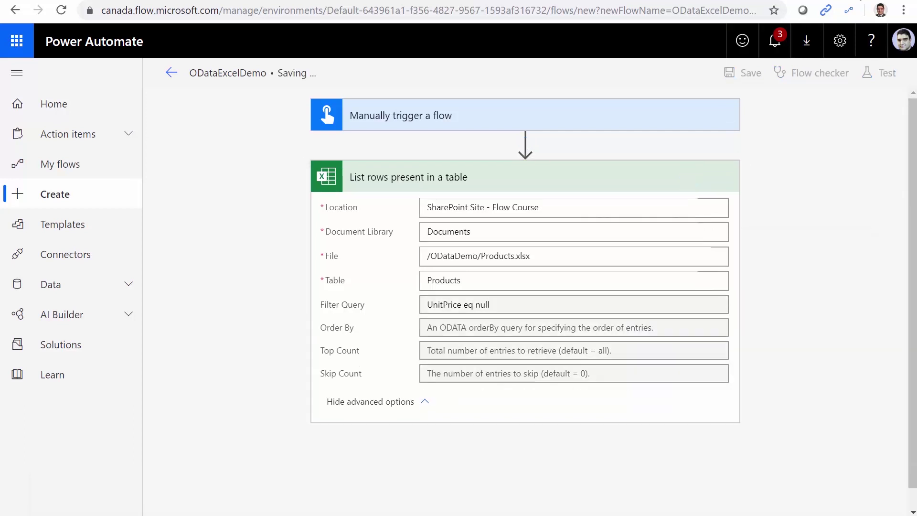
# Run a test of the flow with the UnitPrice eq null filter.
pyautogui.click(884, 73)
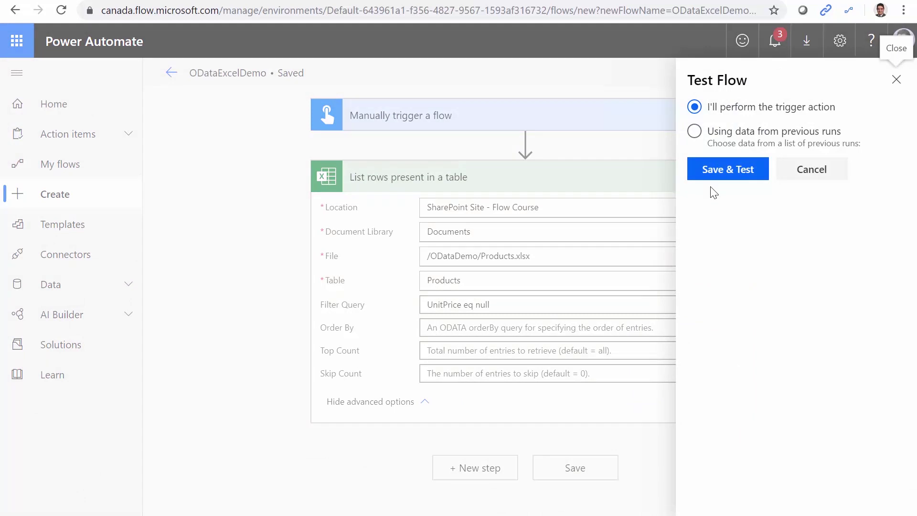
pyautogui.click(719, 172)
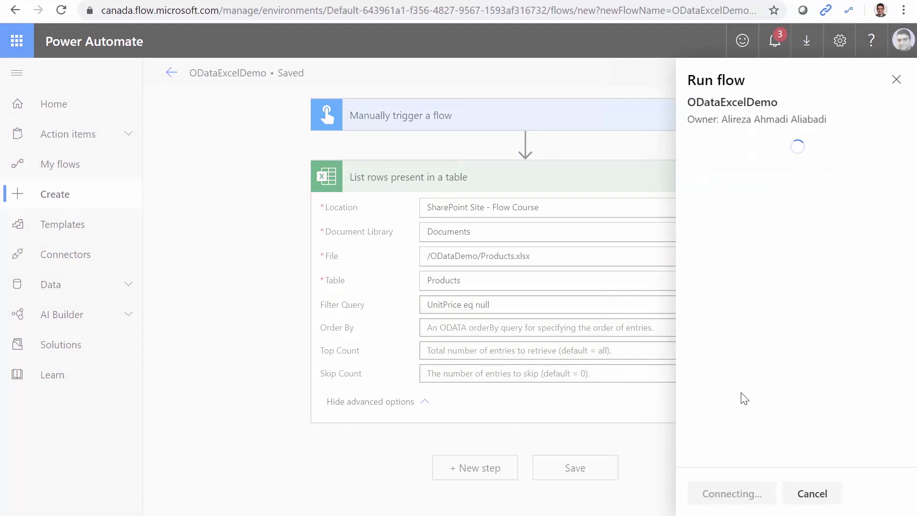
pyautogui.click(727, 493)
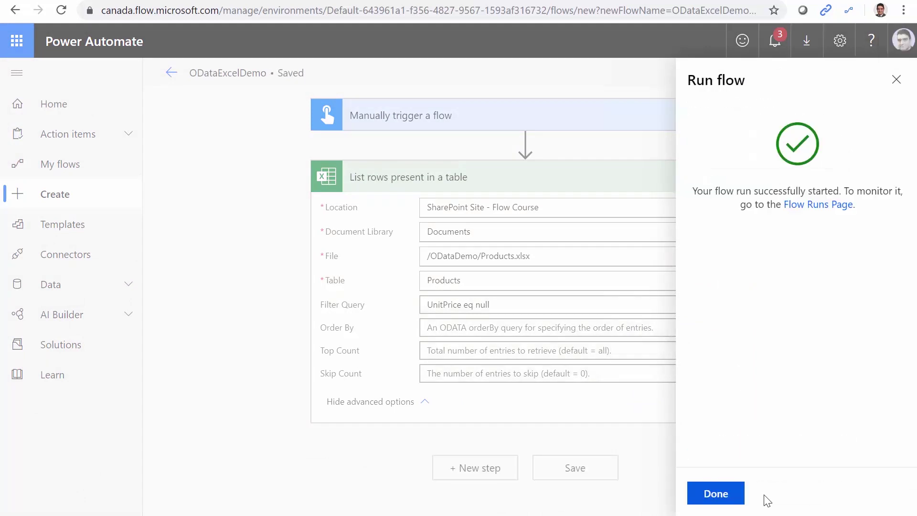
pyautogui.click(726, 497)
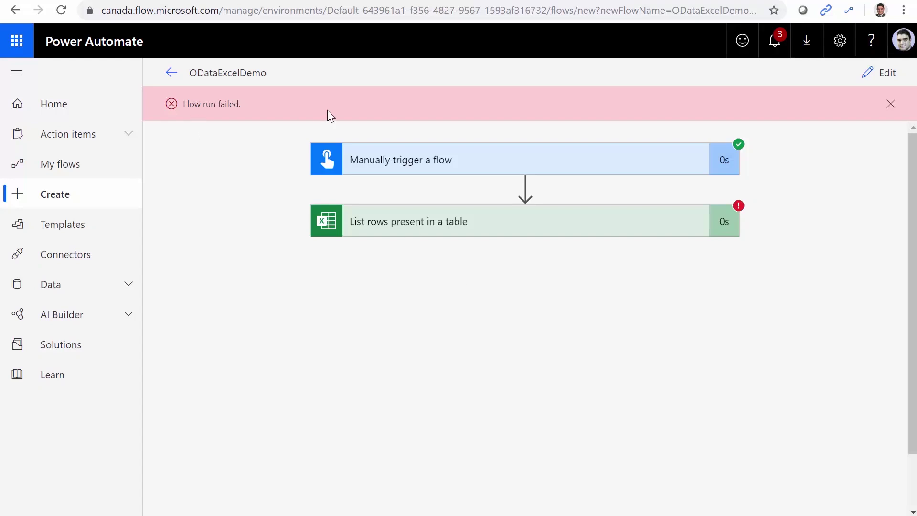
# Expand the failed List rows step and read the status 400 invalid filter clause error.
pyautogui.click(471, 217)
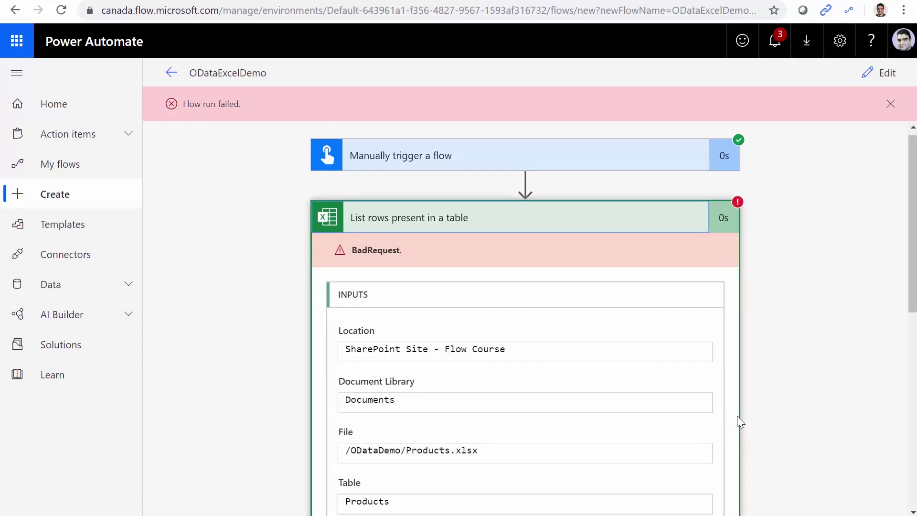
pyautogui.scroll(-9, 497, 428)
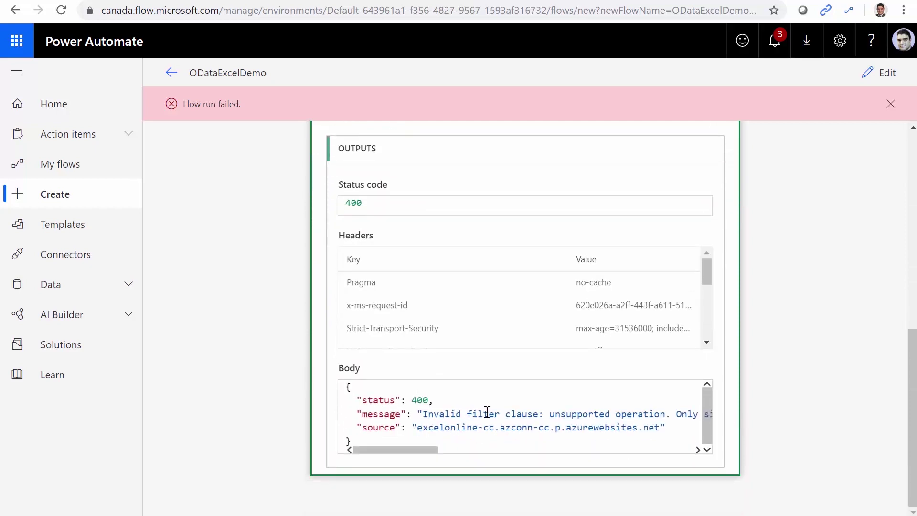
pyautogui.moveTo(437, 454); pyautogui.dragTo(395, 452)
pyautogui.moveTo(425, 415); pyautogui.dragTo(429, 414)
pyautogui.moveTo(409, 450); pyautogui.dragTo(463, 455)
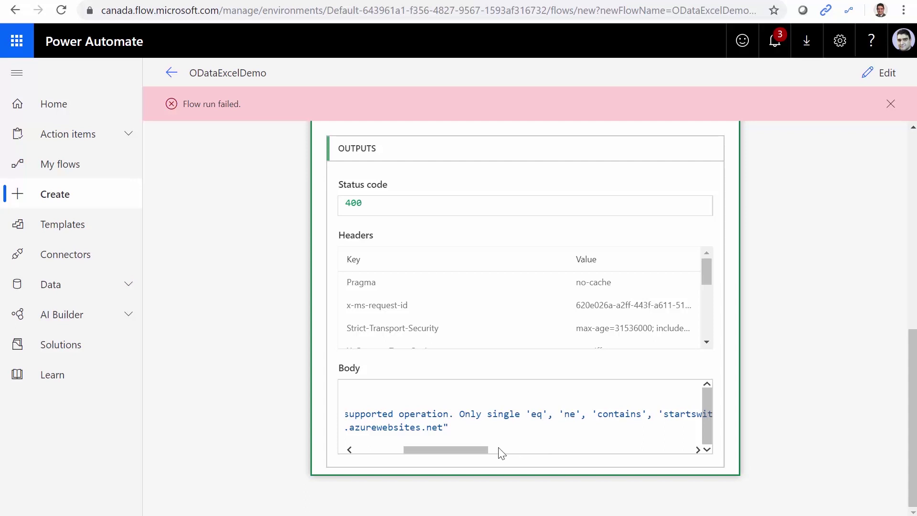
pyautogui.moveTo(482, 449); pyautogui.dragTo(526, 456)
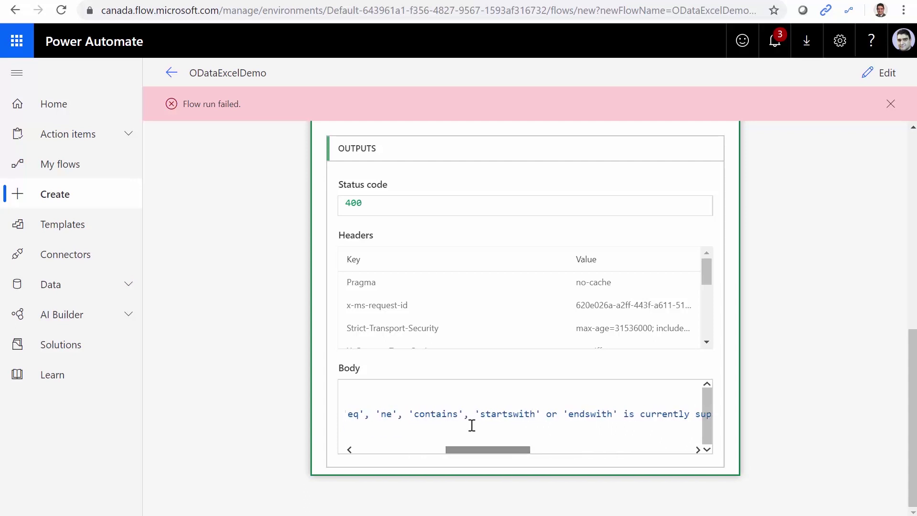
pyautogui.moveTo(349, 416); pyautogui.dragTo(367, 414)
pyautogui.click(406, 415)
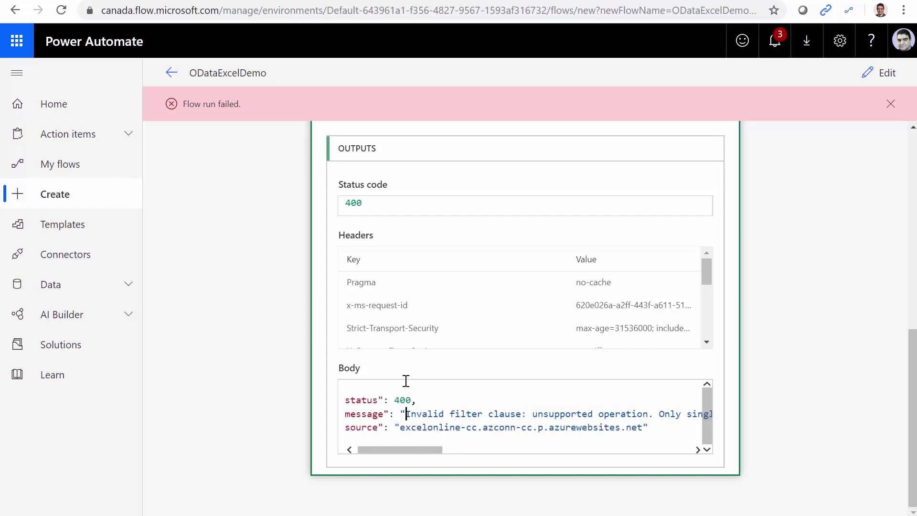
# Change the Filter Query to UnitPrice eq '', save, and run a test.
pyautogui.click(884, 73)
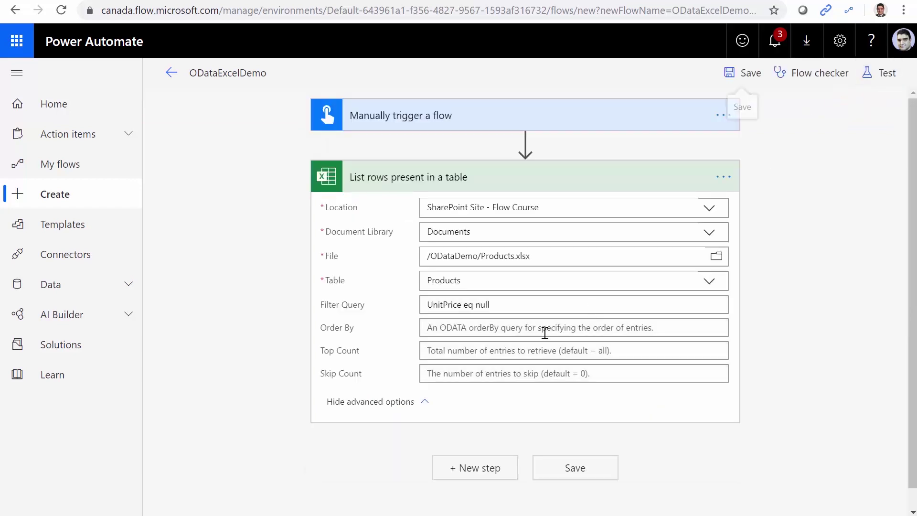
pyautogui.click(543, 312)
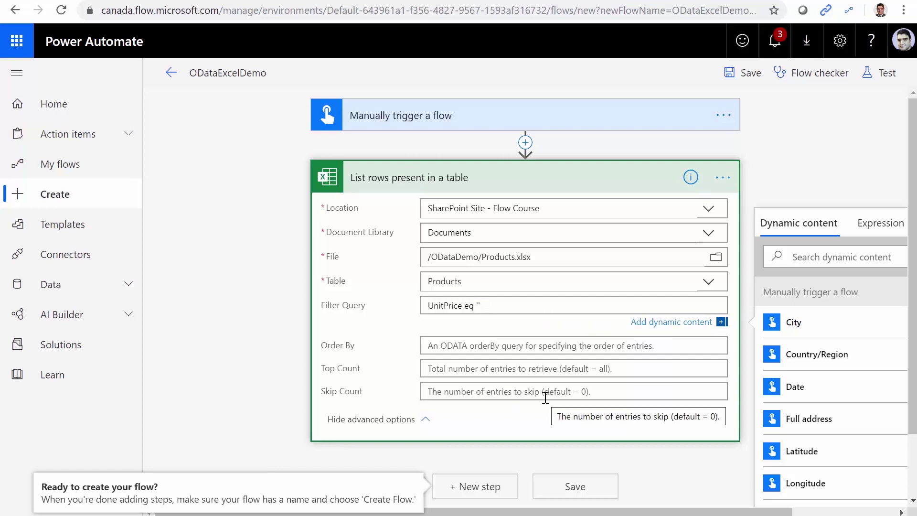
pyautogui.click(578, 488)
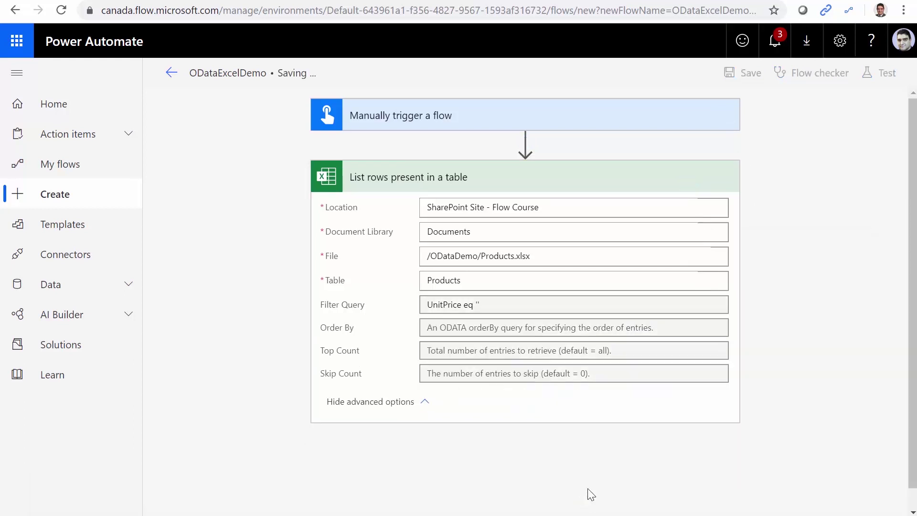
pyautogui.click(885, 74)
pyautogui.click(728, 160)
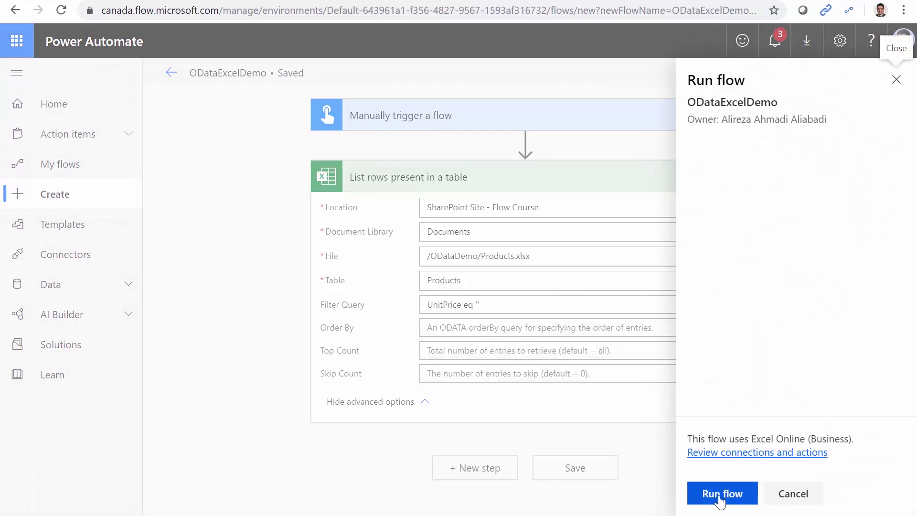
pyautogui.click(721, 497)
pyautogui.click(717, 497)
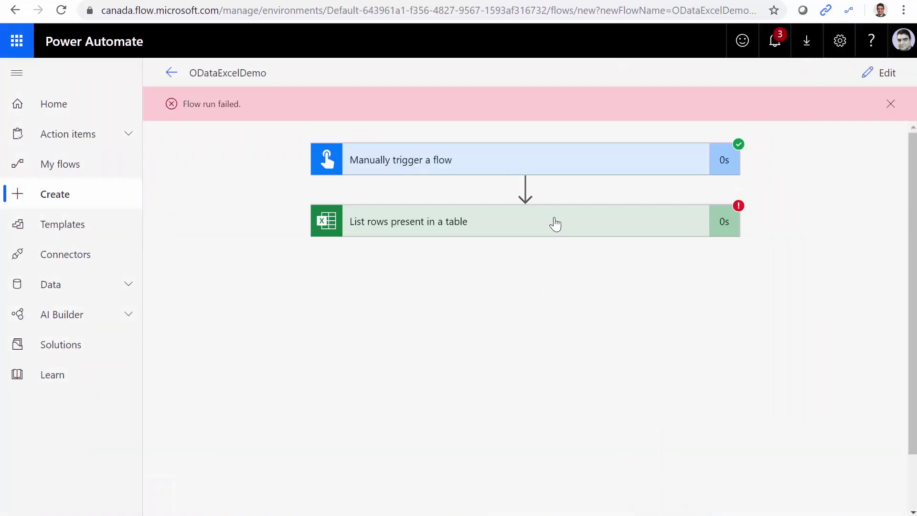
# Open the failed List rows step to read its invalid filter clause error.
pyautogui.click(555, 226)
pyautogui.scroll(-3, 837, 442)
pyautogui.scroll(-5, 835, 436)
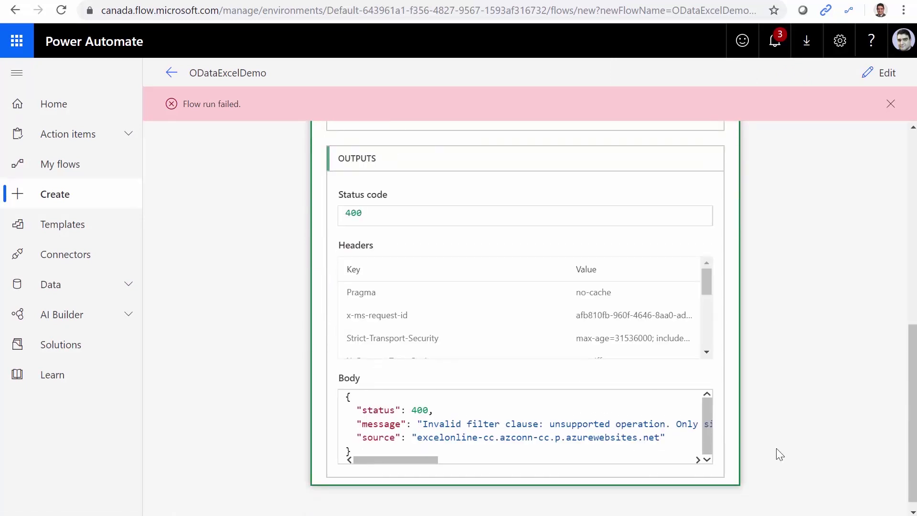
pyautogui.moveTo(431, 460); pyautogui.dragTo(410, 475)
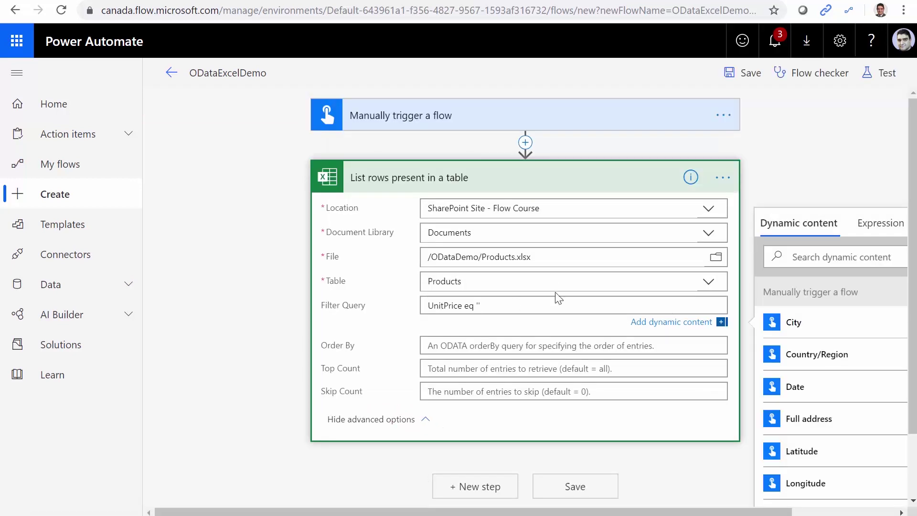
# Delete the whole Filter Query text so the field is empty.
pyautogui.press('Home')
pyautogui.hotkey('ctrl', 'shift', 'Right')
pyautogui.press('End')
pyautogui.press('BackSpace')
pyautogui.press('BackSpace')
pyautogui.press('BackSpace')
pyautogui.press('BackSpace')
pyautogui.press('BackSpace')
pyautogui.press('BackSpace')
pyautogui.press('BackSpace')
pyautogui.press('BackSpace')
pyautogui.press('BackSpace')
pyautogui.press('BackSpace')
pyautogui.press('BackSpace')
pyautogui.press('BackSpace')
pyautogui.press('BackSpace')
pyautogui.press('BackSpace')
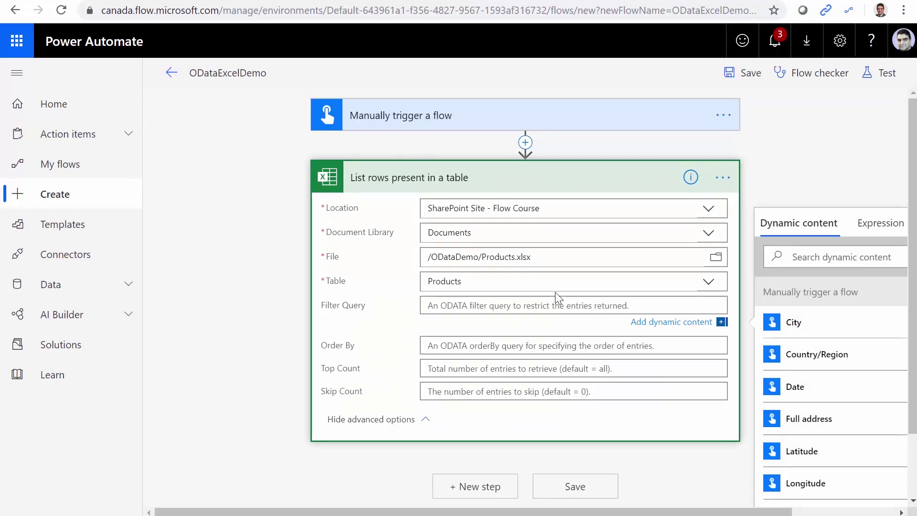
# Copy the Toys category value from Excel cell B6.
pyautogui.hotkey('ctrl', 'Tab')
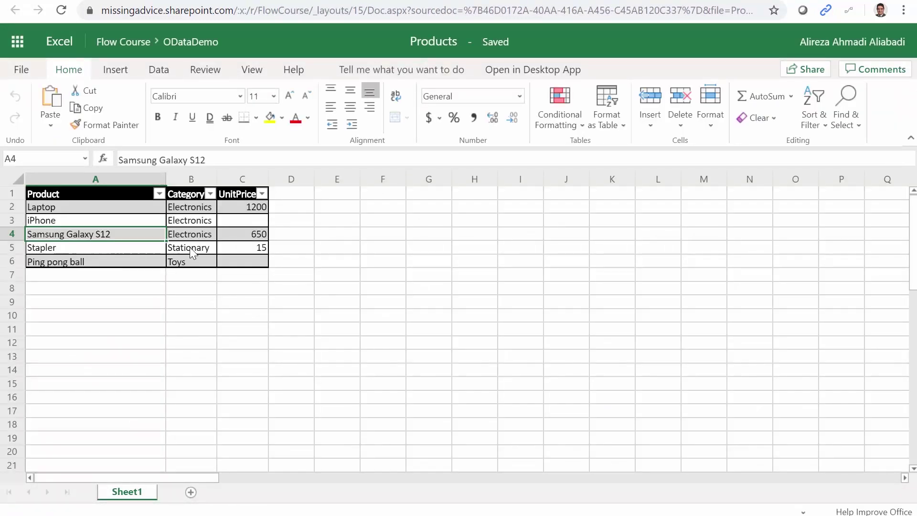
pyautogui.click(186, 267)
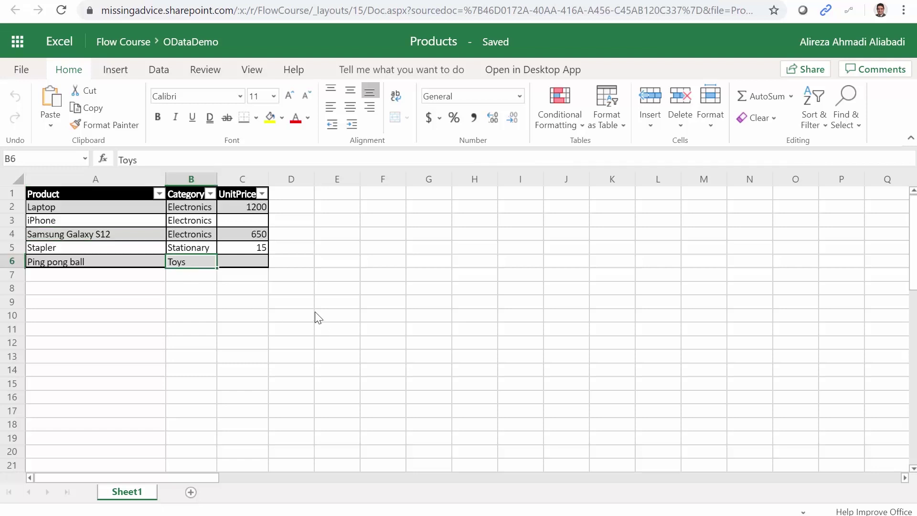
pyautogui.hotkey('ctrl', 'c')
pyautogui.click(385, 2)
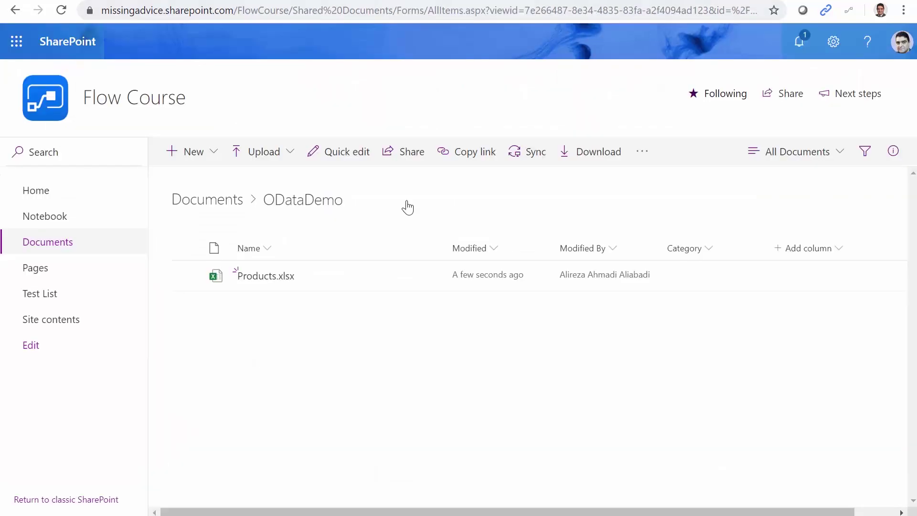
# Set the Filter Query to Category eq 'Toys' and save the flow.
pyautogui.hotkey('ctrl', 'Tab')
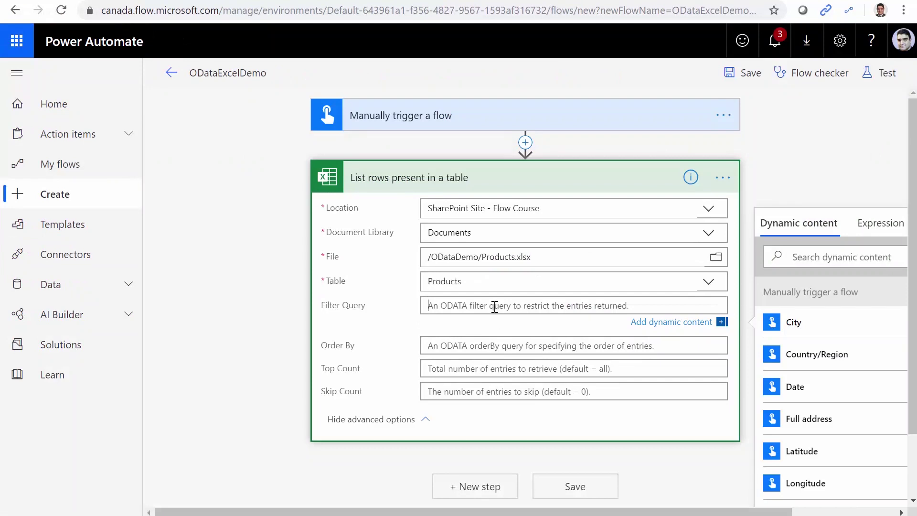
pyautogui.hotkey('ctrl', 'v')
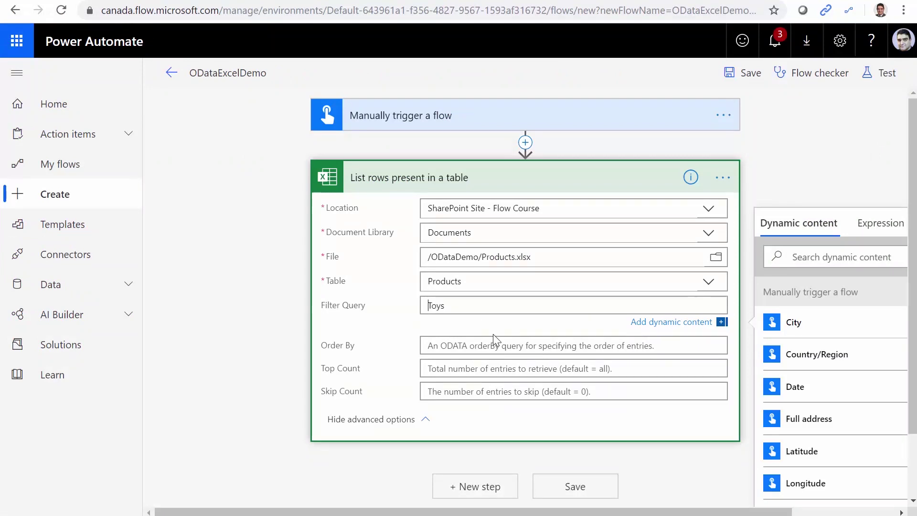
pyautogui.press('Home')
pyautogui.write('Cat egory eq')
pyautogui.click(591, 489)
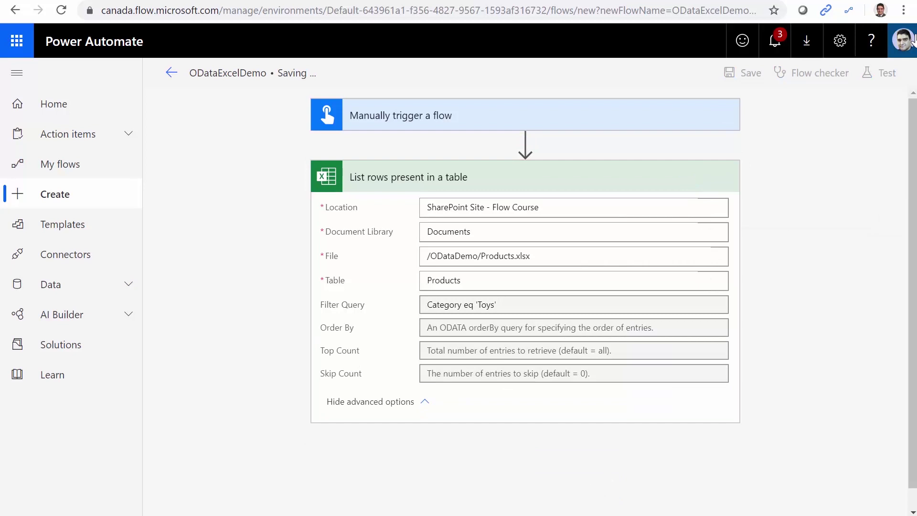
# Run a test of the flow with the Category eq 'Toys' filter.
pyautogui.click(885, 77)
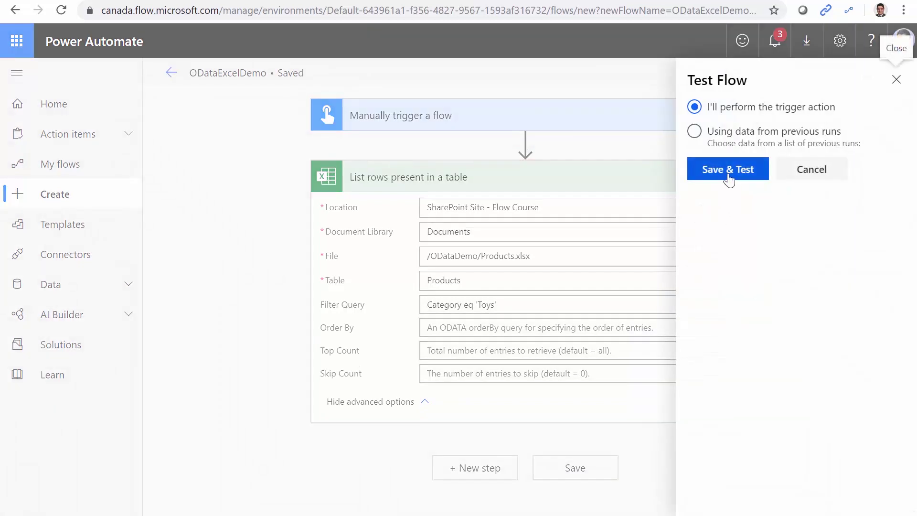
pyautogui.click(731, 162)
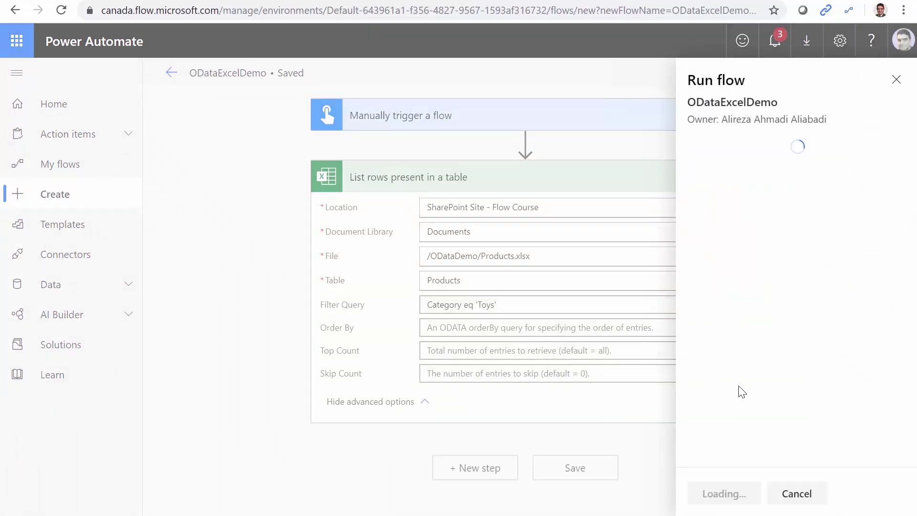
pyautogui.click(732, 493)
pyautogui.click(724, 495)
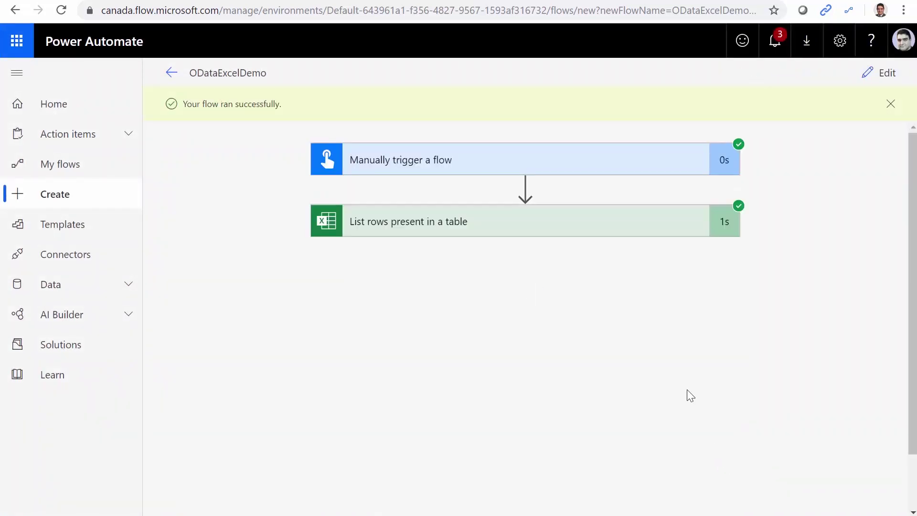
# Confirm the List rows output body returns only the Ping pong ball row, Category Toys.
pyautogui.click(576, 233)
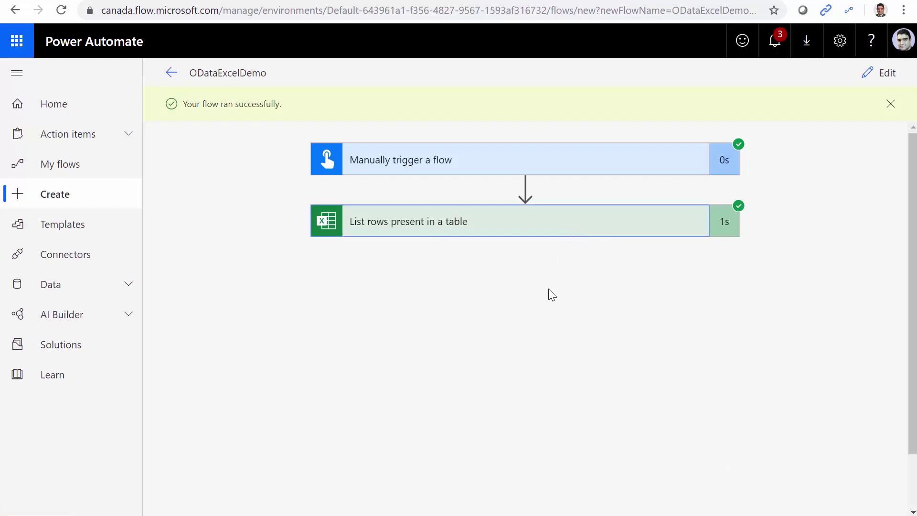
pyautogui.scroll(-9, 765, 367)
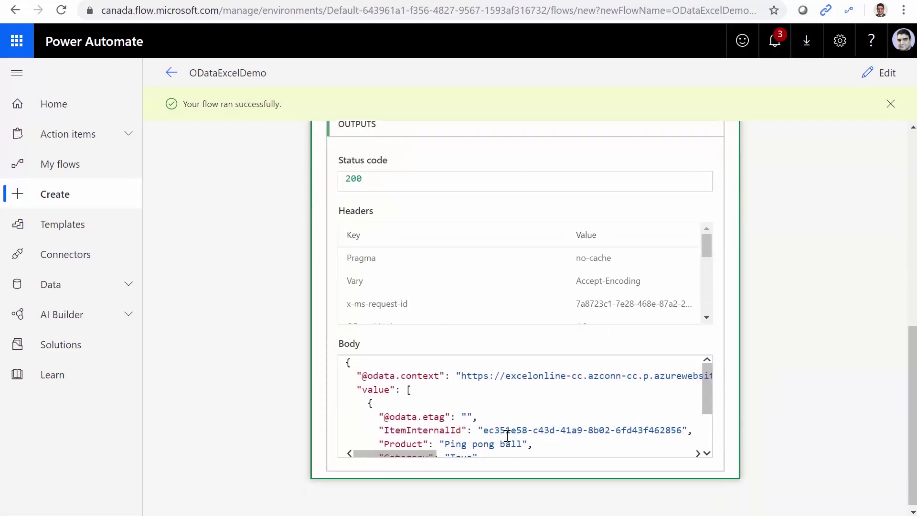
pyautogui.scroll(-2, 506, 437)
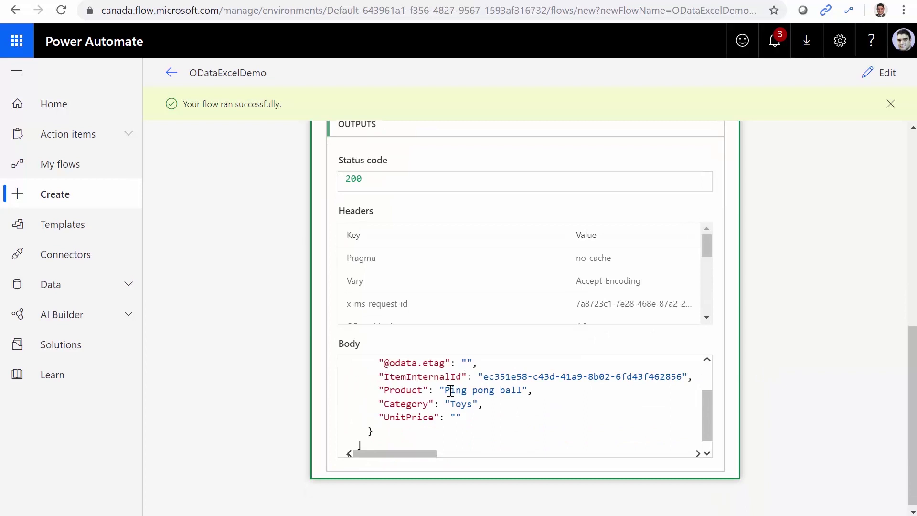
pyautogui.moveTo(448, 388); pyautogui.dragTo(523, 390)
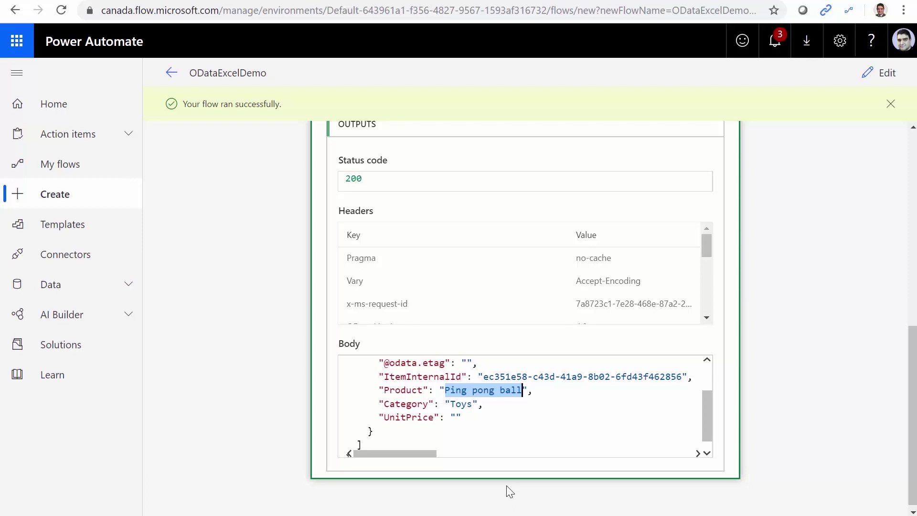
# Back in edit mode, add a Data Operations Filter array action after the List rows step.
pyautogui.click(883, 73)
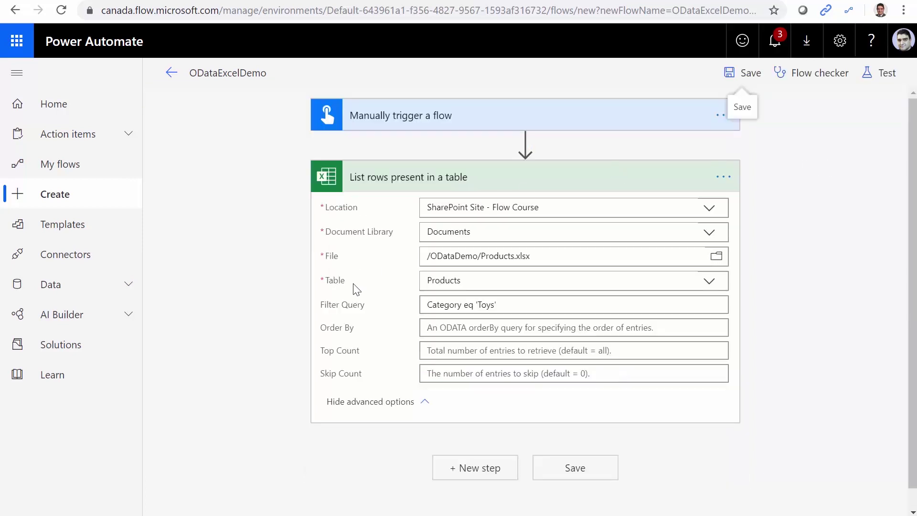
pyautogui.moveTo(500, 306); pyautogui.dragTo(338, 322)
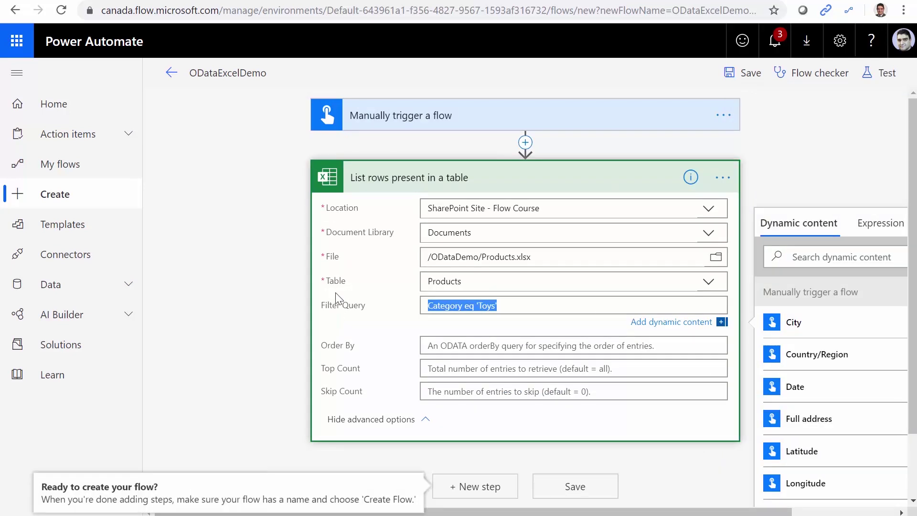
pyautogui.click(468, 486)
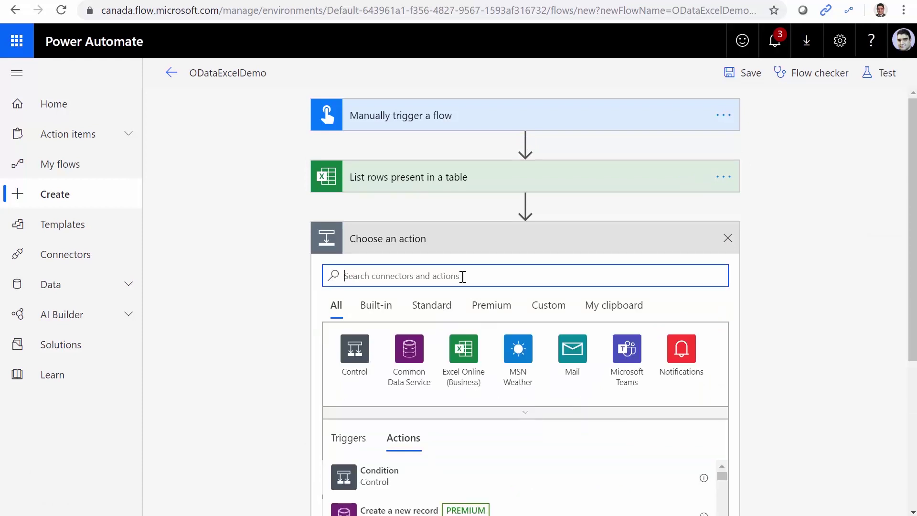
pyautogui.write('Data')
pyautogui.click(351, 368)
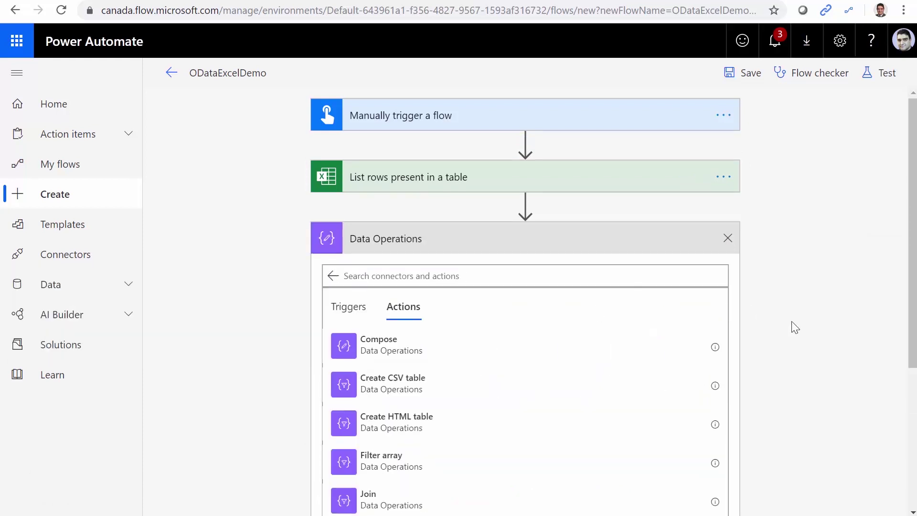
pyautogui.scroll(-4, 797, 330)
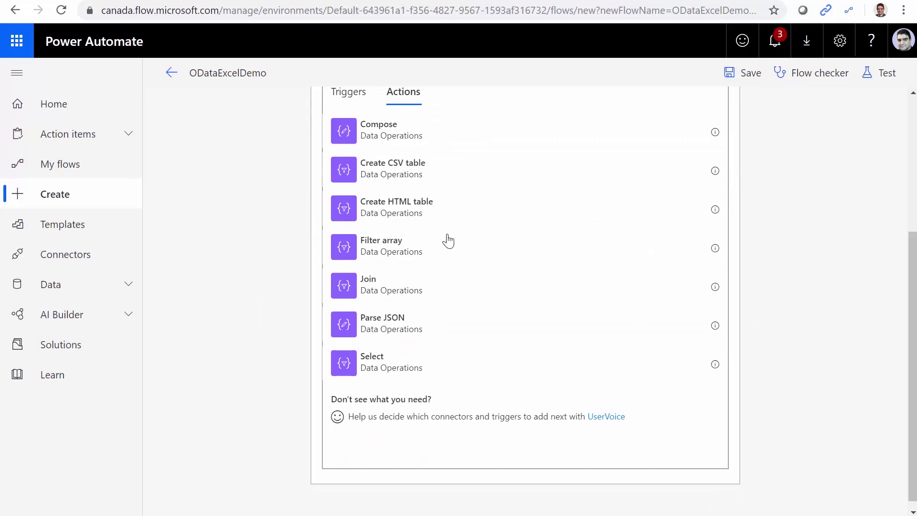
pyautogui.click(366, 244)
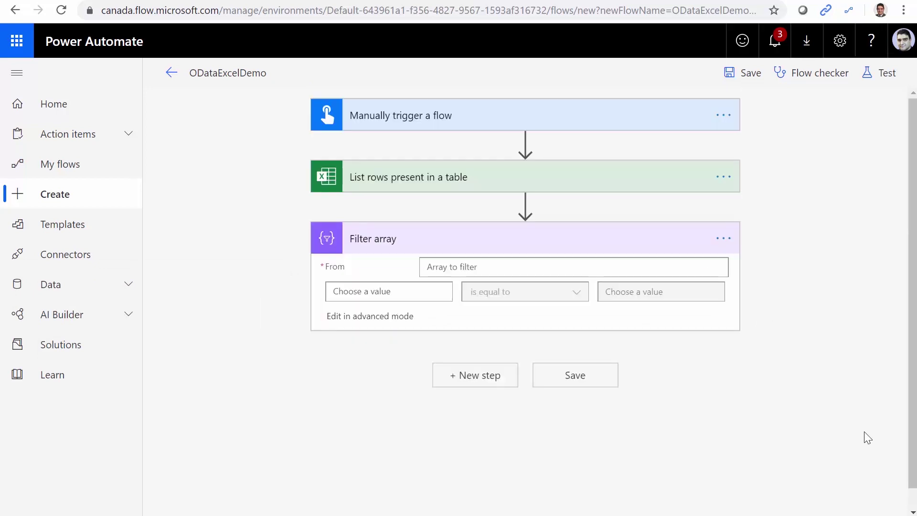